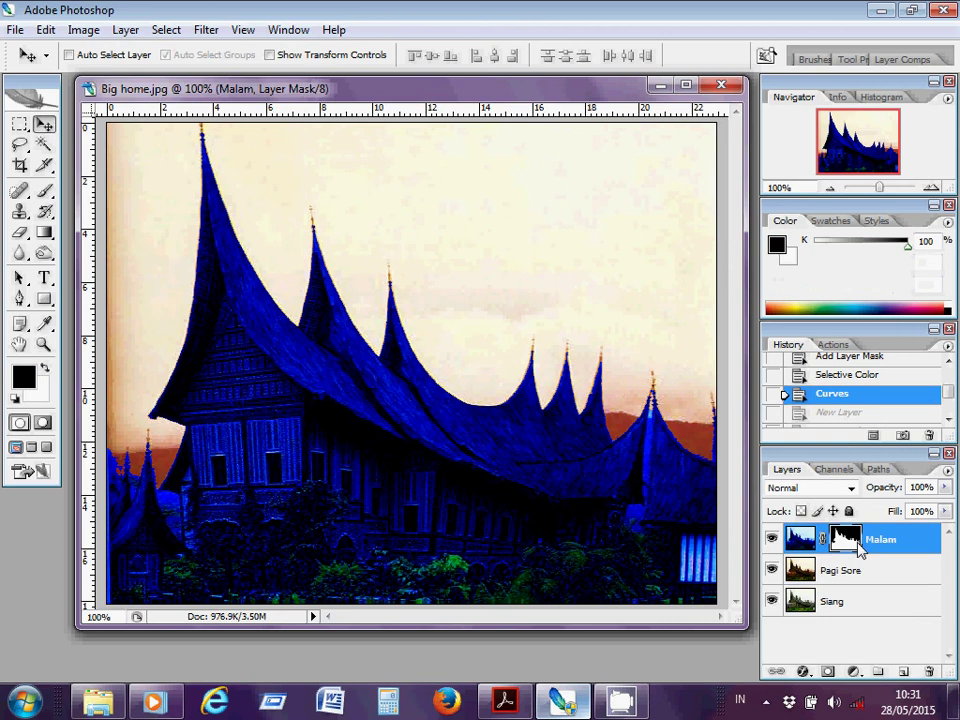
Step: Hide the Pagi Sore and Siang layers
left_click(772, 570)
left_click(772, 601)
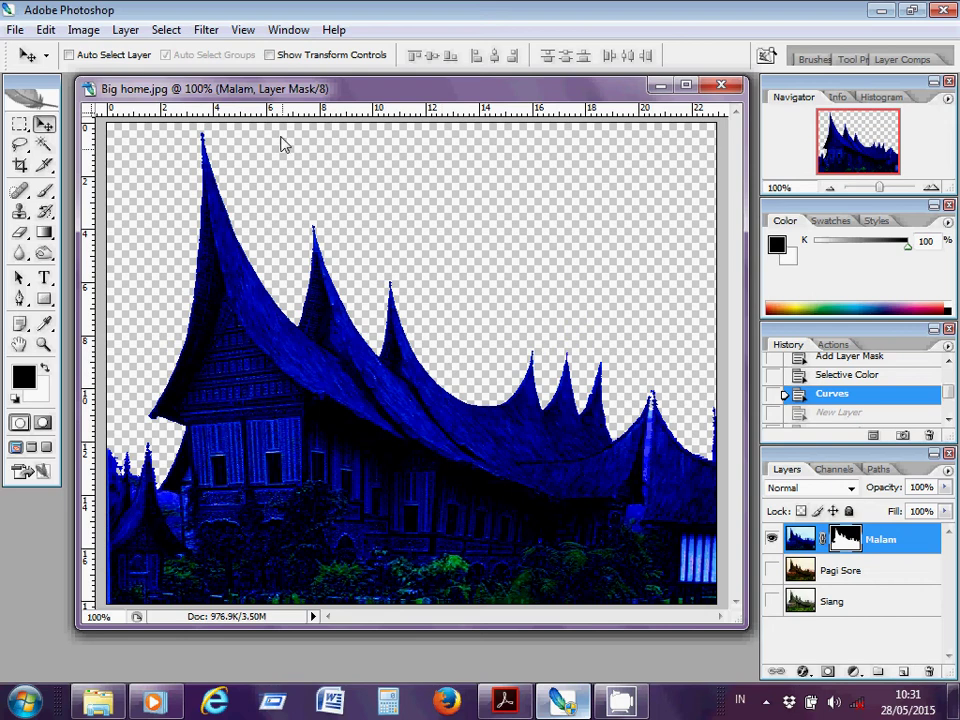
Step: Create a new layer named Langit Malam and move it directly below the Malam layer
left_click(127, 32)
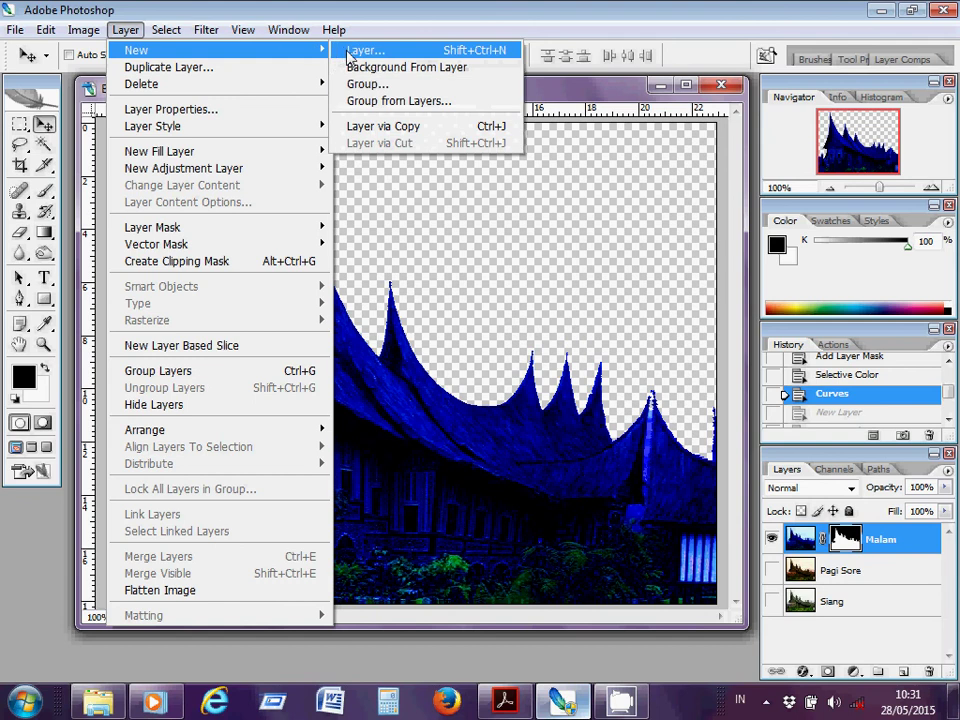
left_click(350, 57)
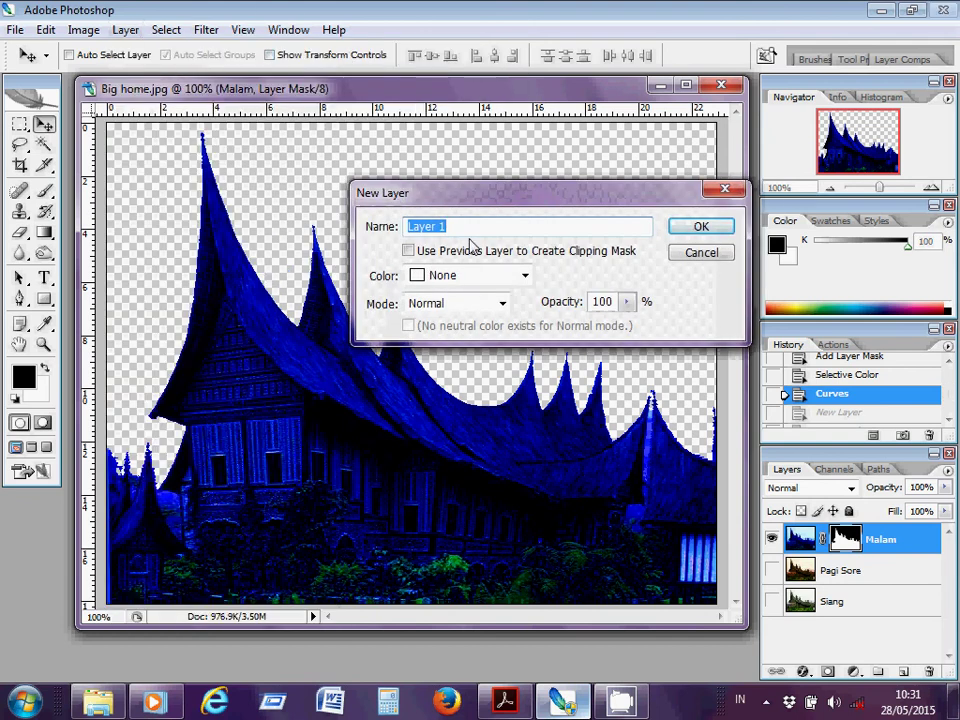
type("Langit Malam")
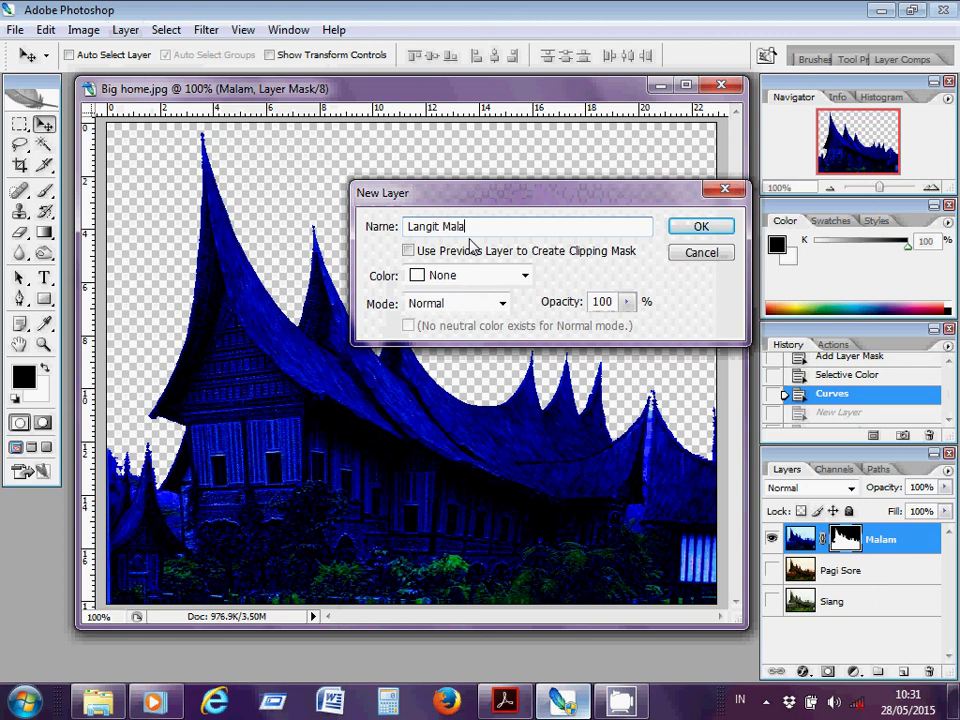
left_click(684, 232)
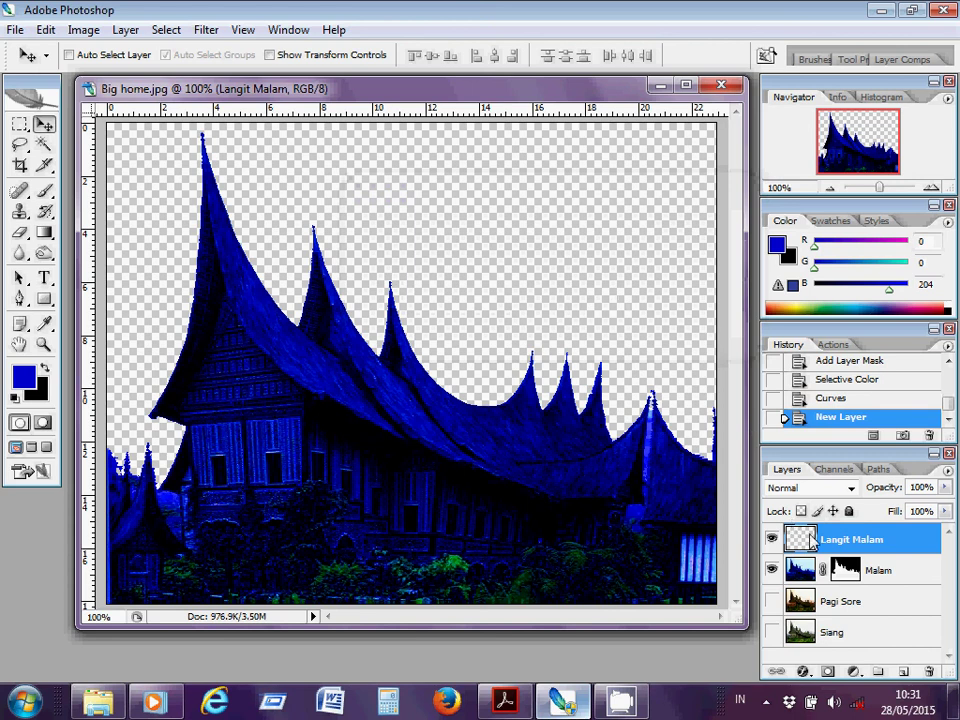
left_click_drag(812, 540, 820, 592)
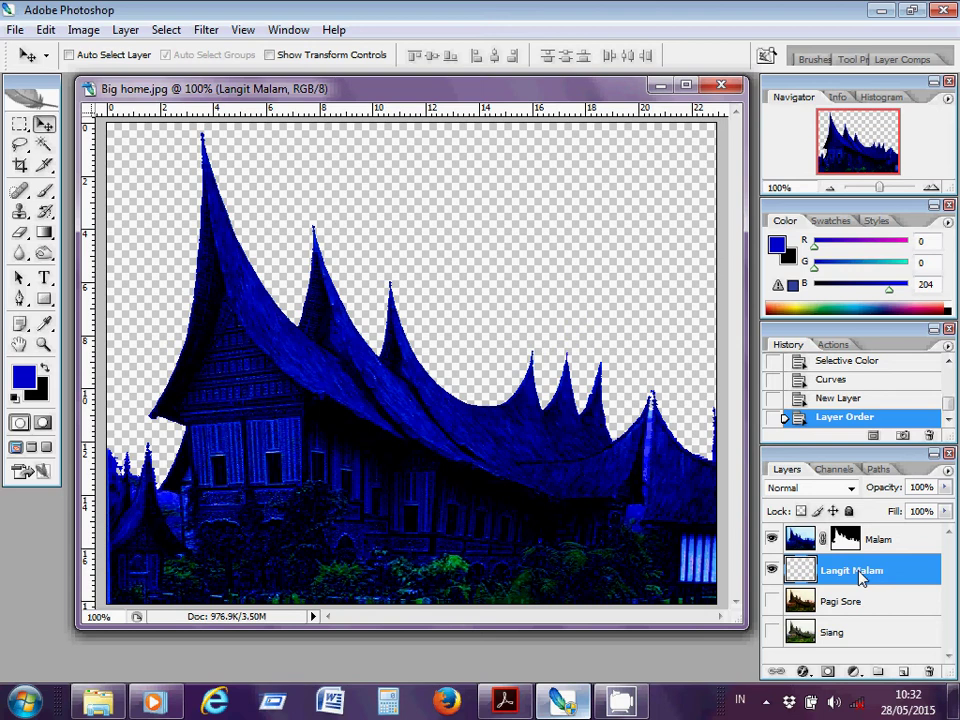
Step: Confirm blue 0000cc as the foreground colour and black 000000 as the background colour
left_click(25, 378)
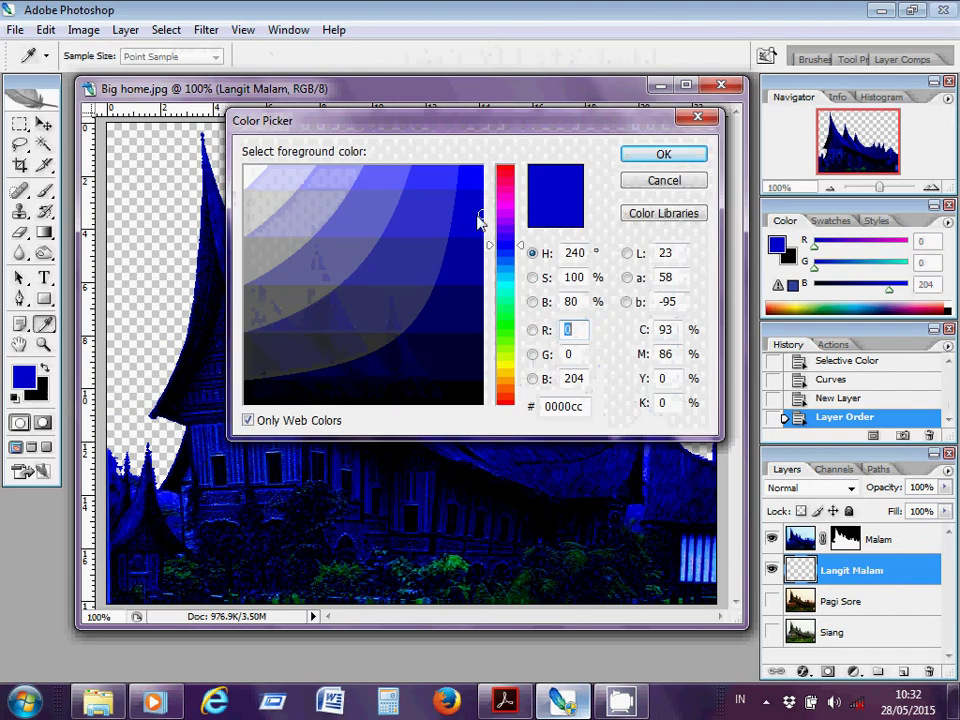
left_click(634, 160)
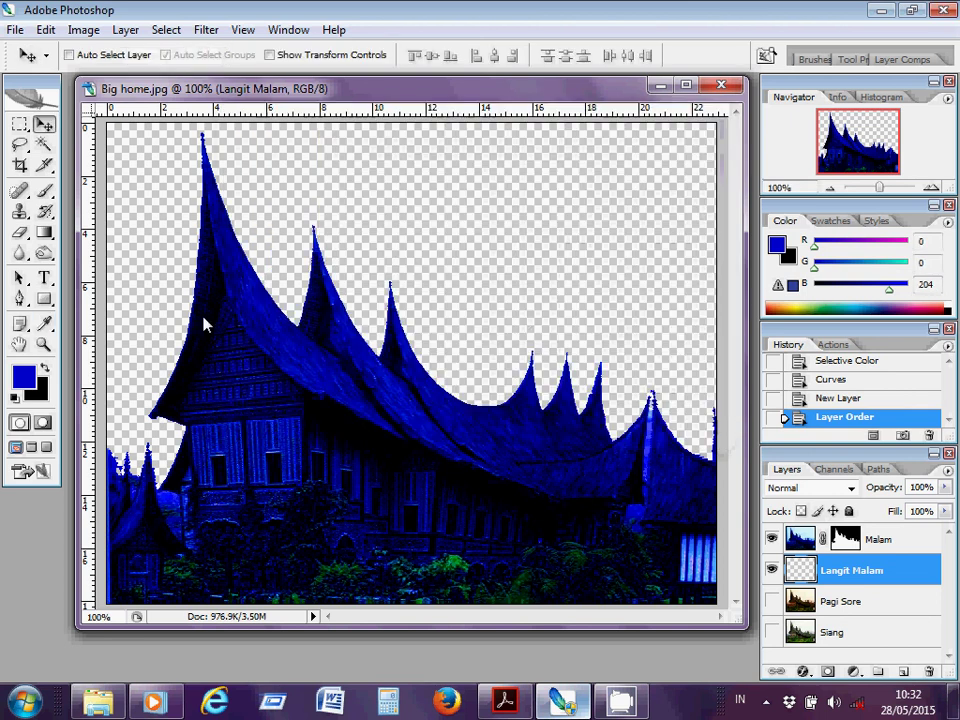
left_click(38, 394)
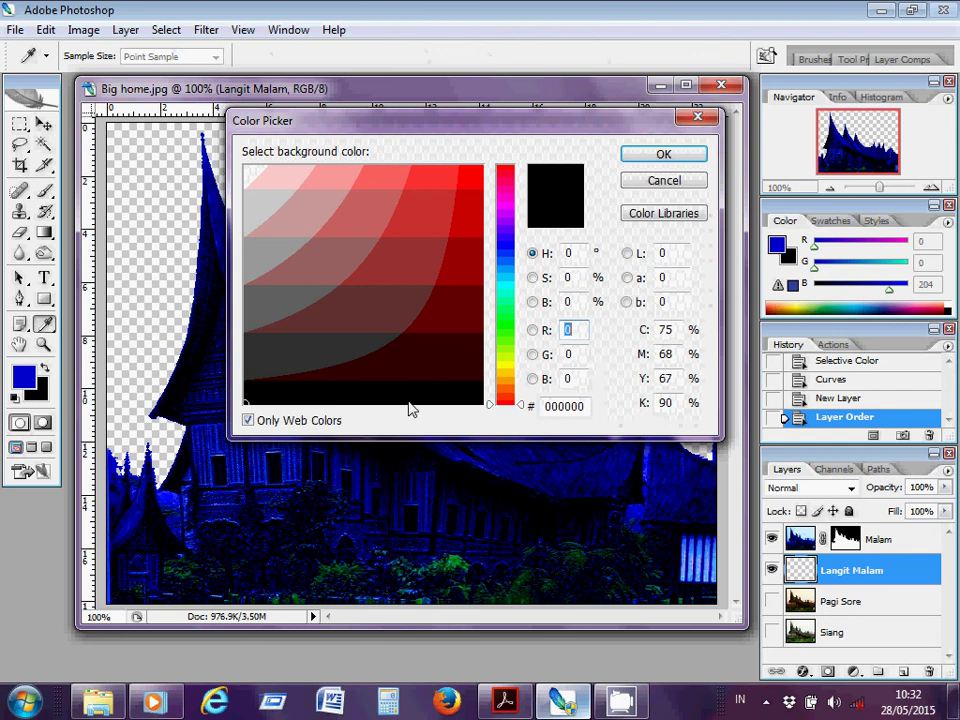
left_click(662, 157)
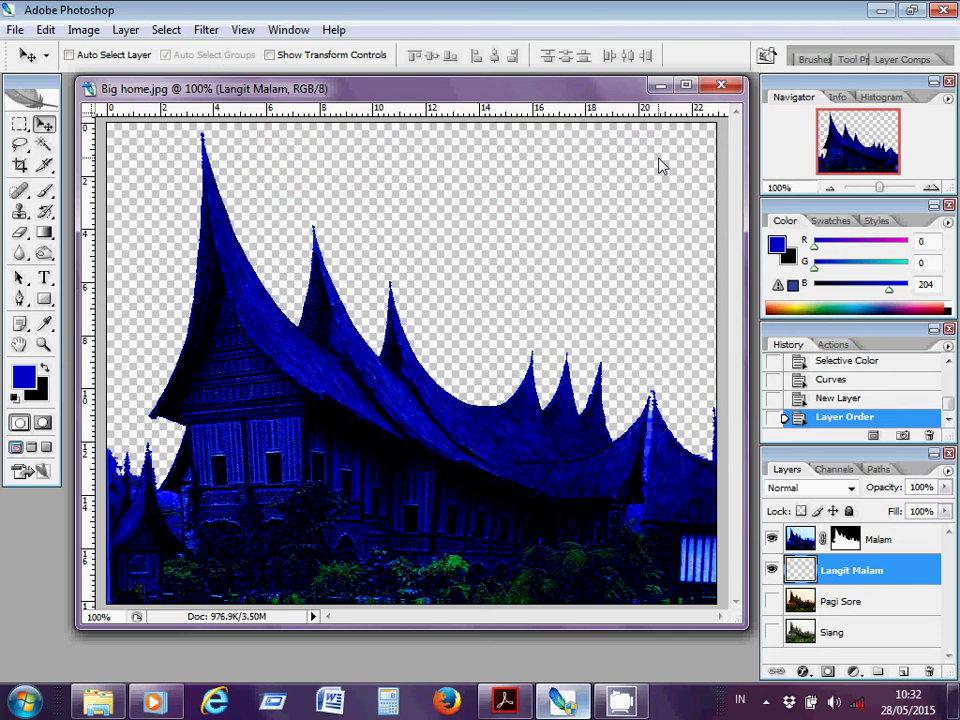
Step: Hide the Malam layer and activate the Gradient tool
left_click(772, 540)
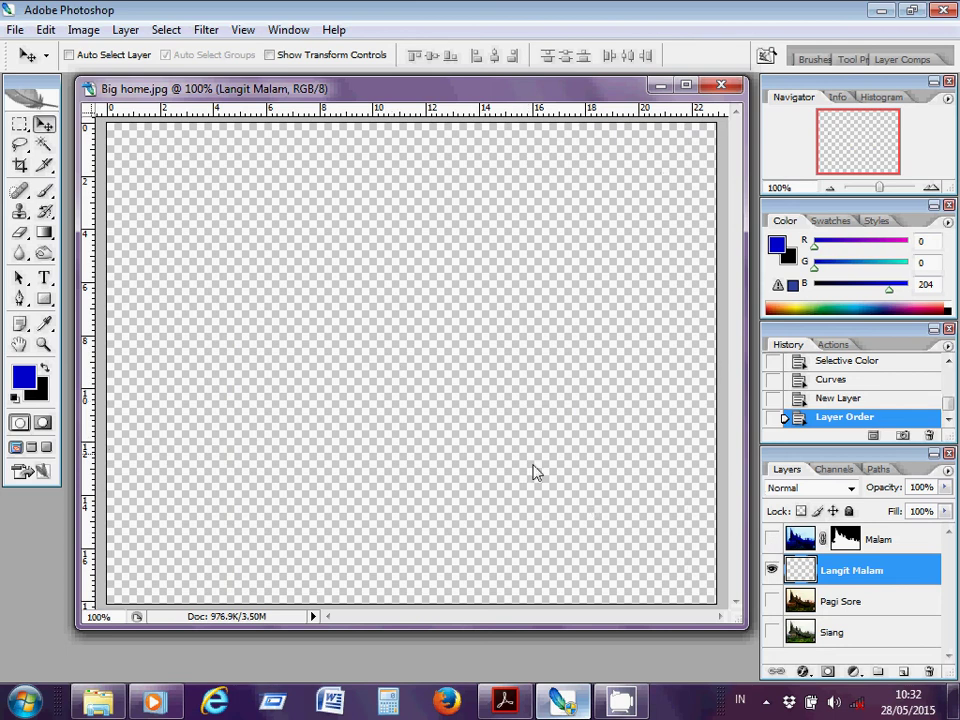
left_click(47, 235)
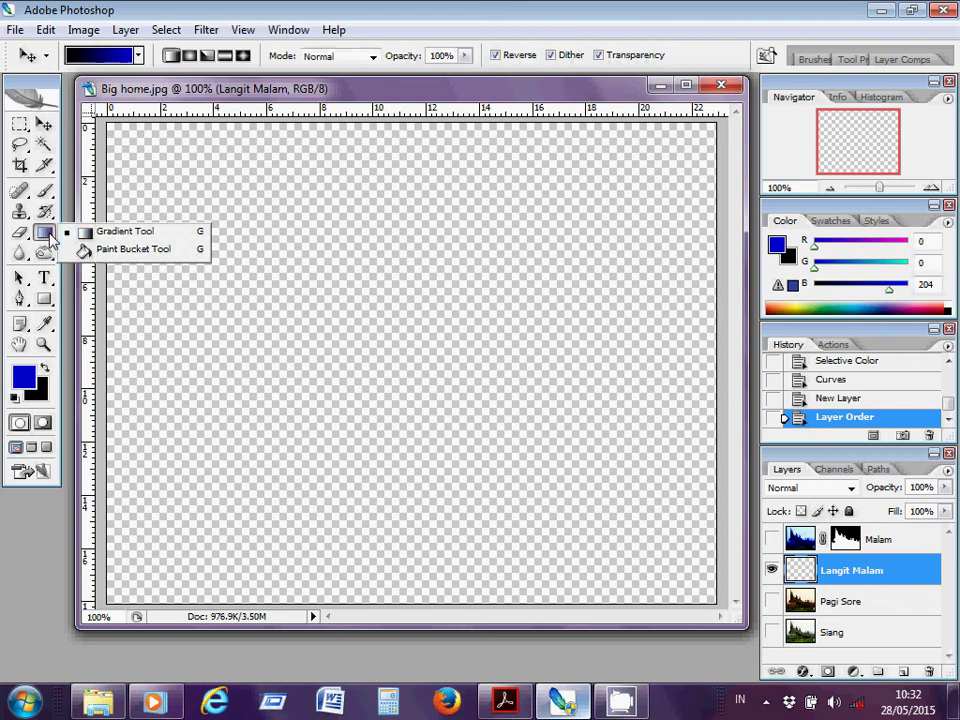
left_click(115, 236)
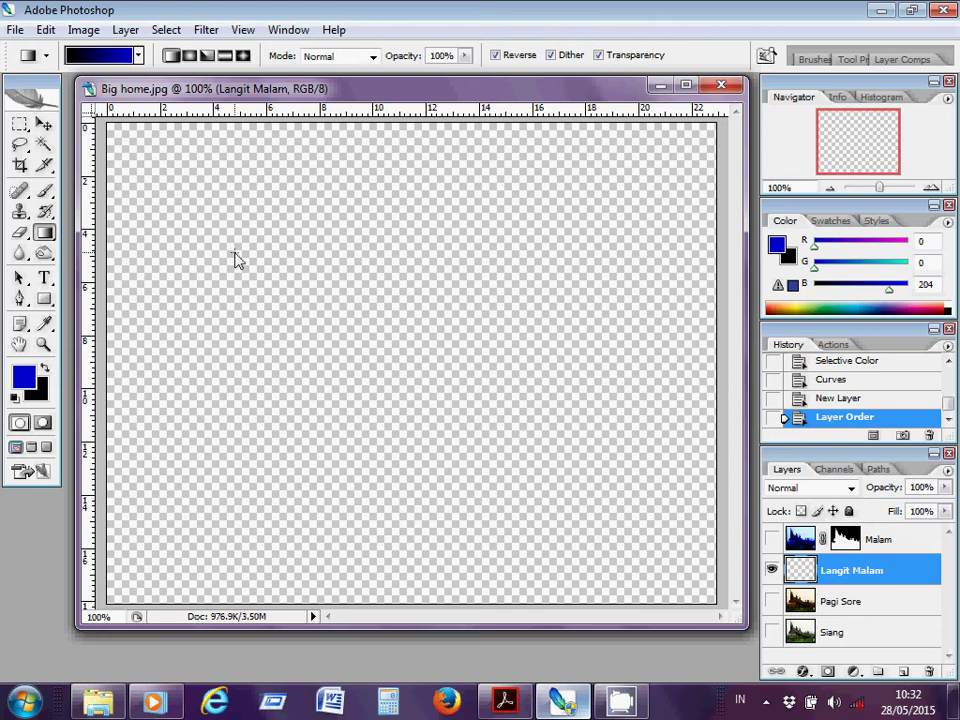
Step: Edit the gradient so that the colour stop at location 0% uses the background colour
left_click(100, 57)
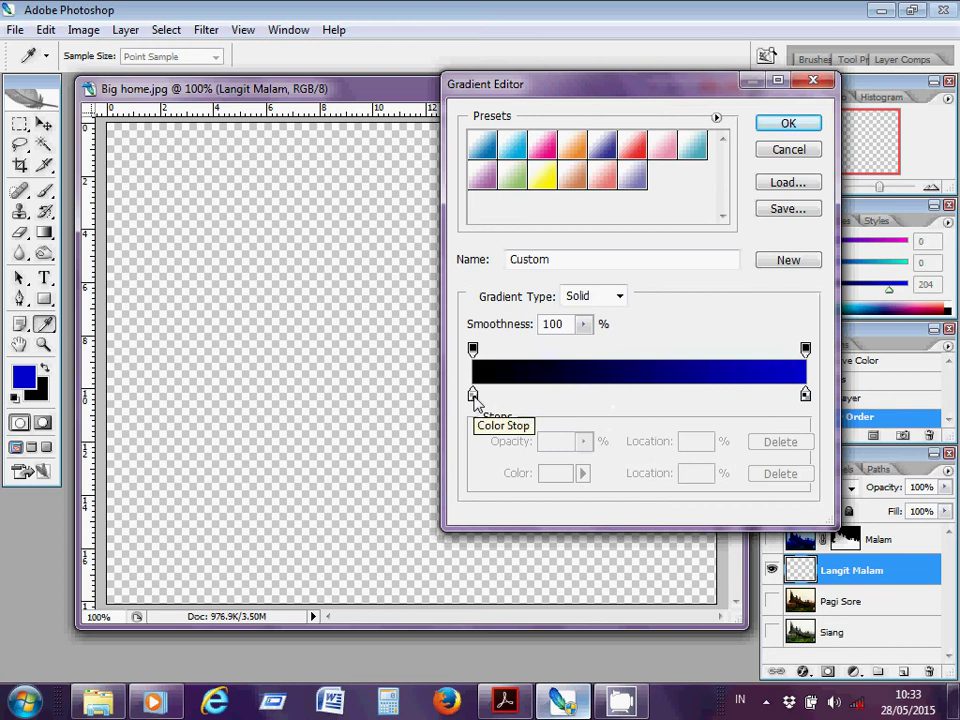
left_click(473, 395)
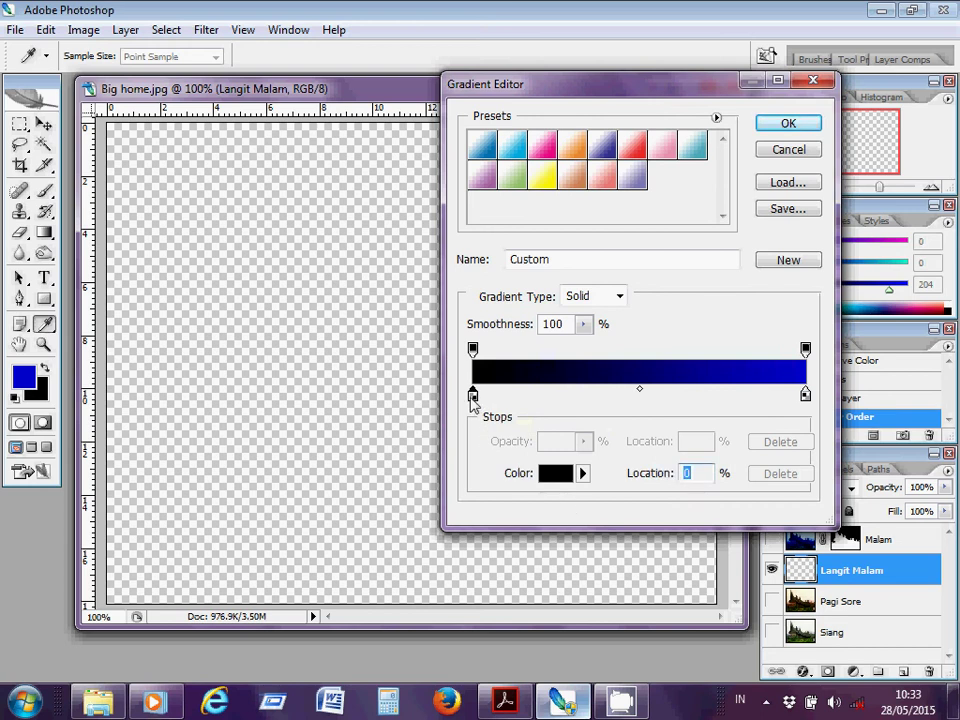
left_click(583, 473)
left_click(583, 474)
left_click(583, 474)
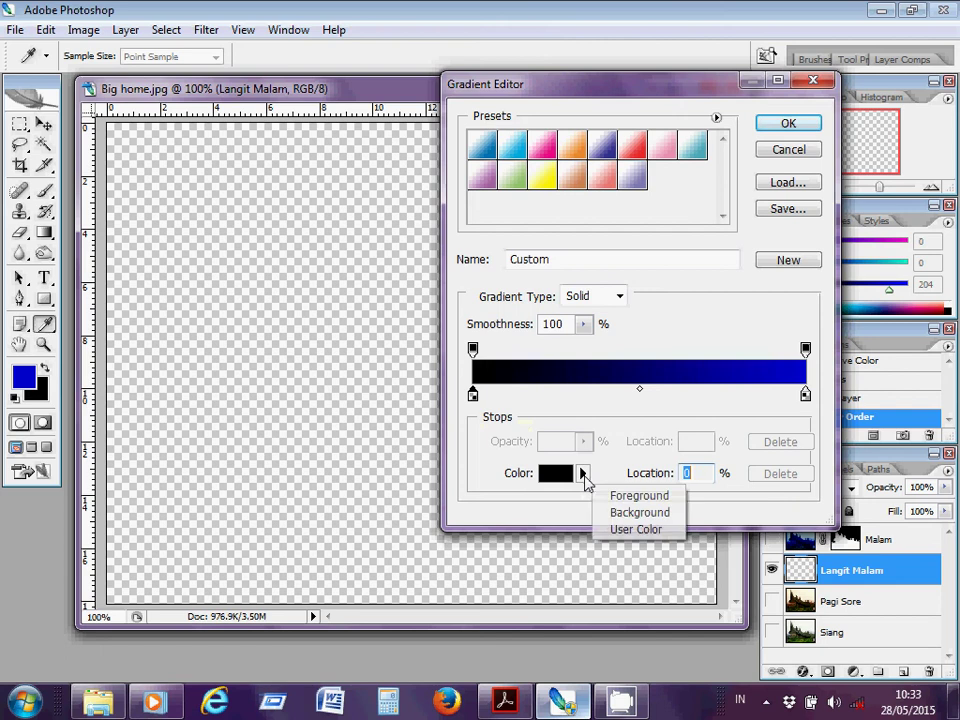
left_click(630, 497)
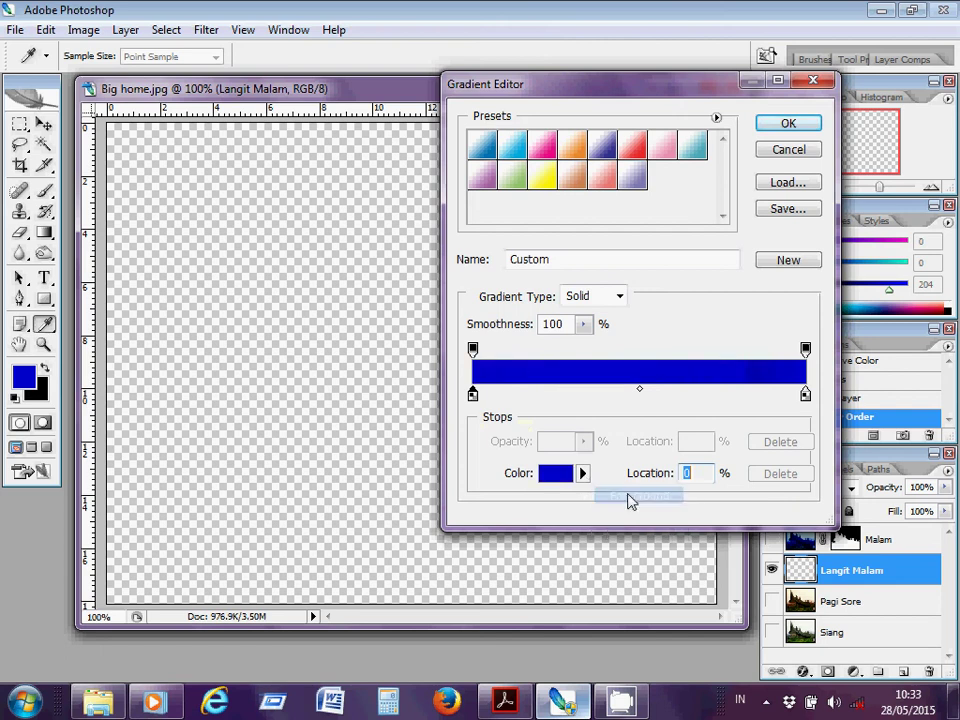
left_click(583, 474)
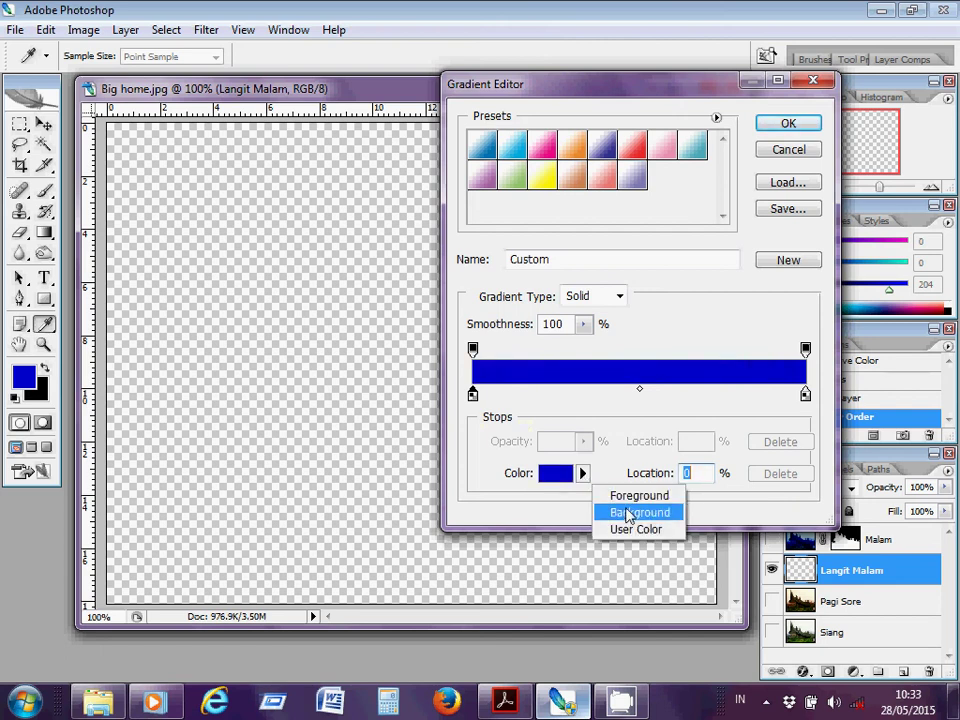
left_click(617, 513)
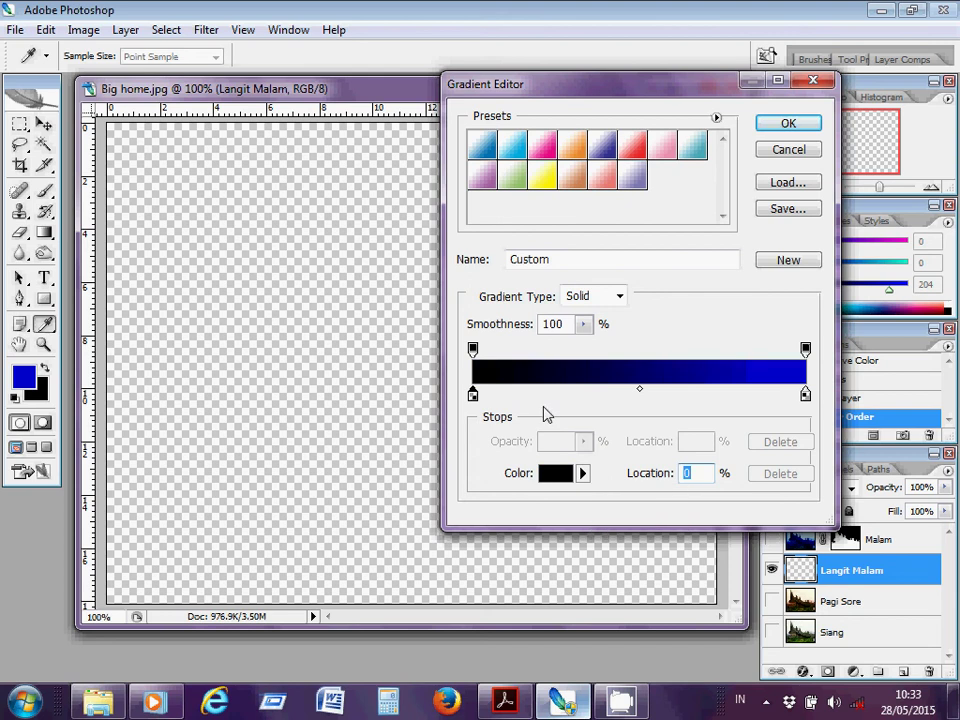
Step: Assign the foreground colour to the gradient's colour stop at location 100% and accept the gradient
left_click(806, 395)
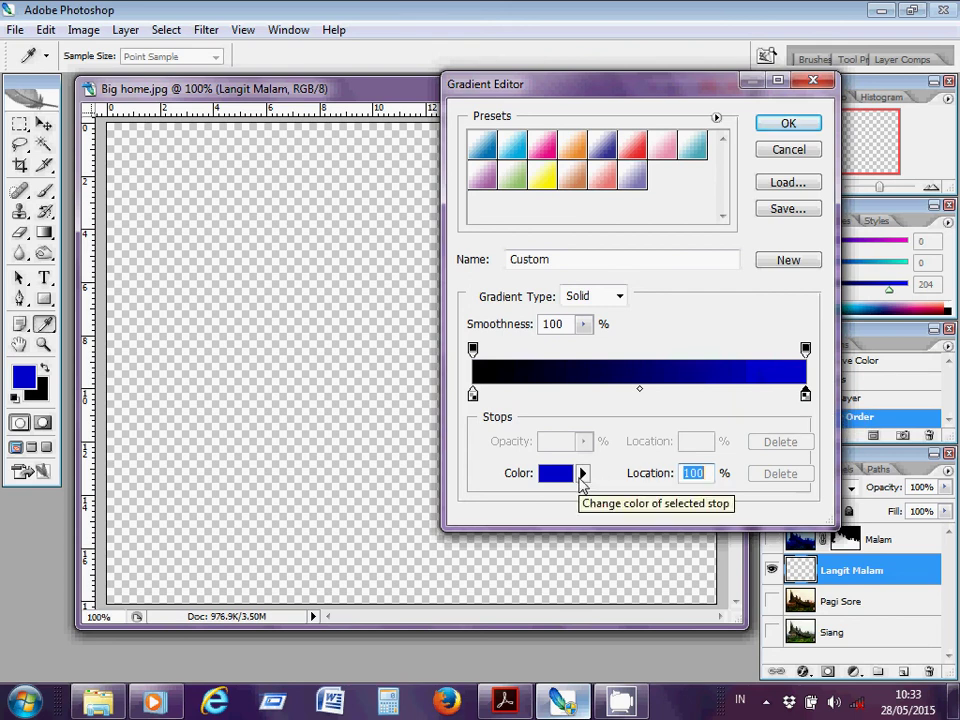
left_click(582, 473)
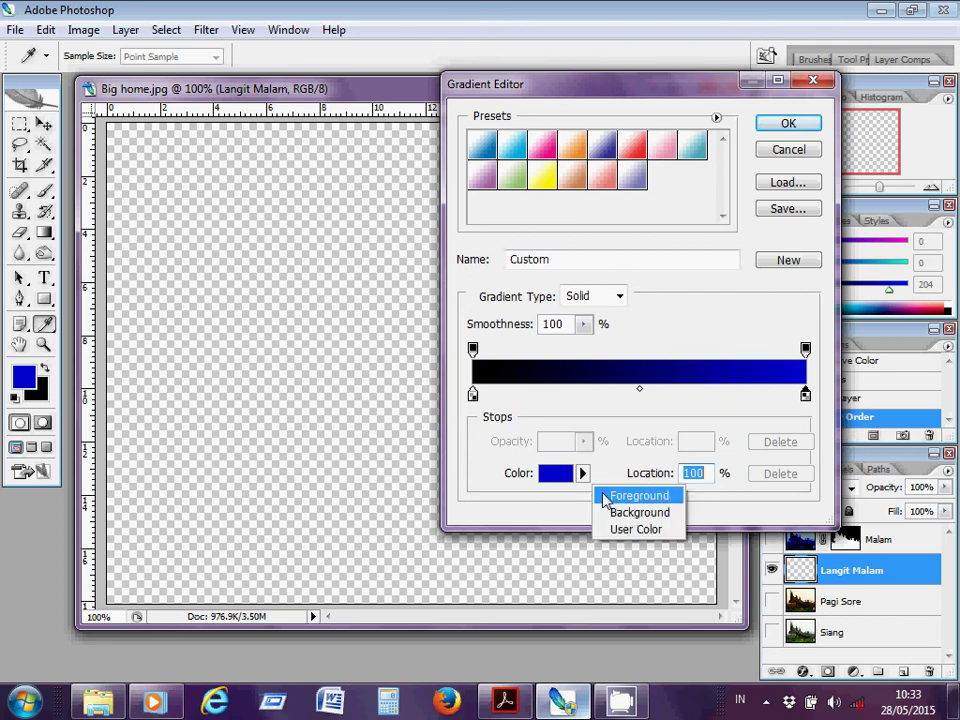
left_click(605, 497)
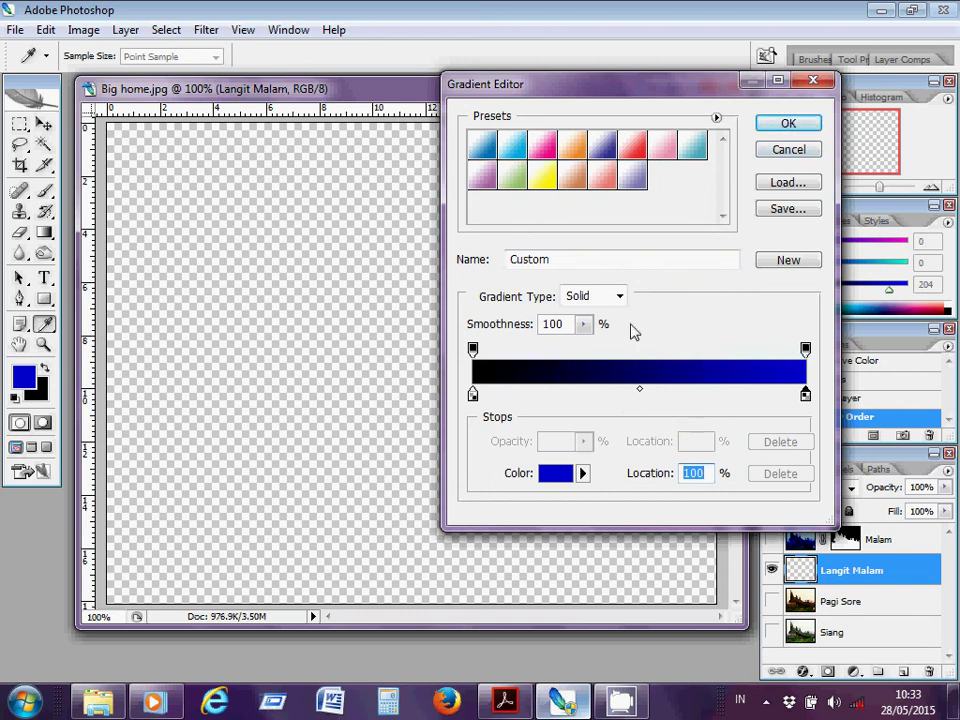
left_click(777, 130)
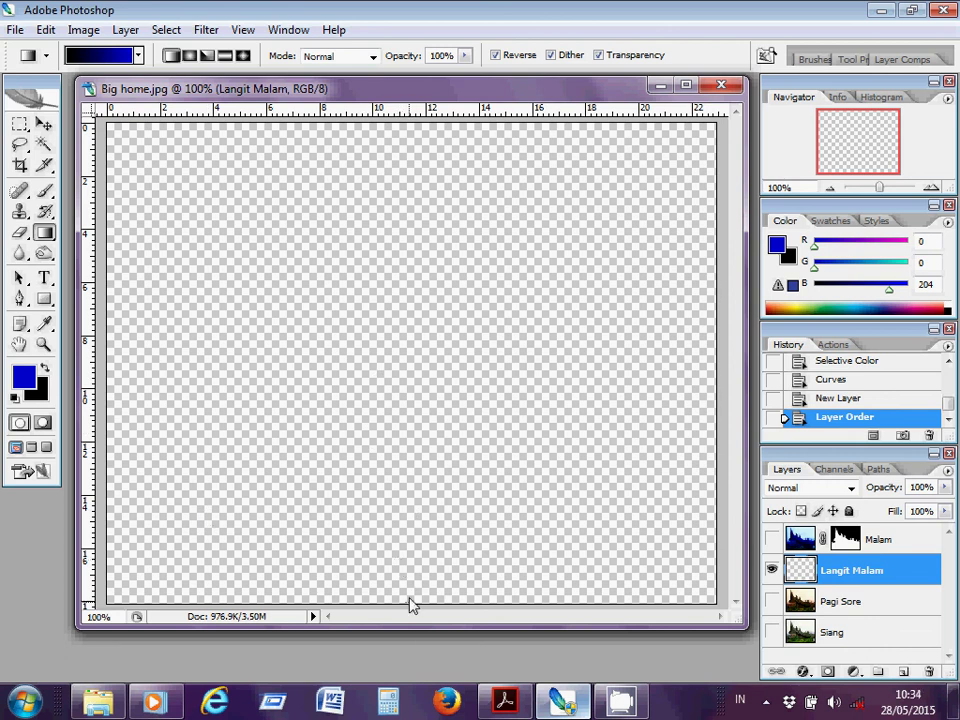
left_click_drag(410, 603, 409, 241)
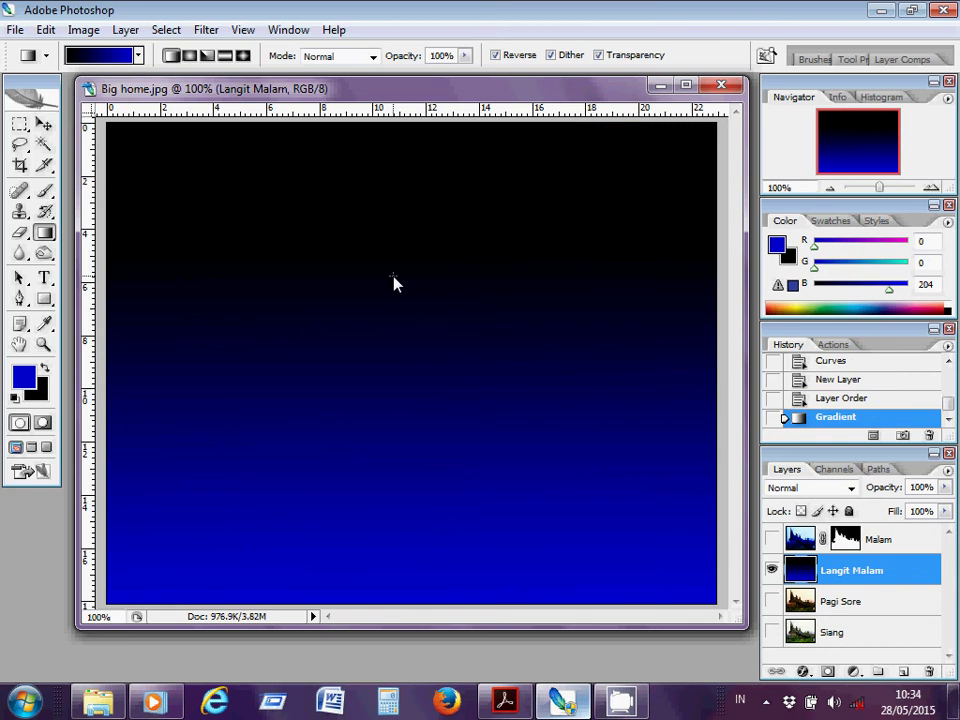
left_click(772, 539)
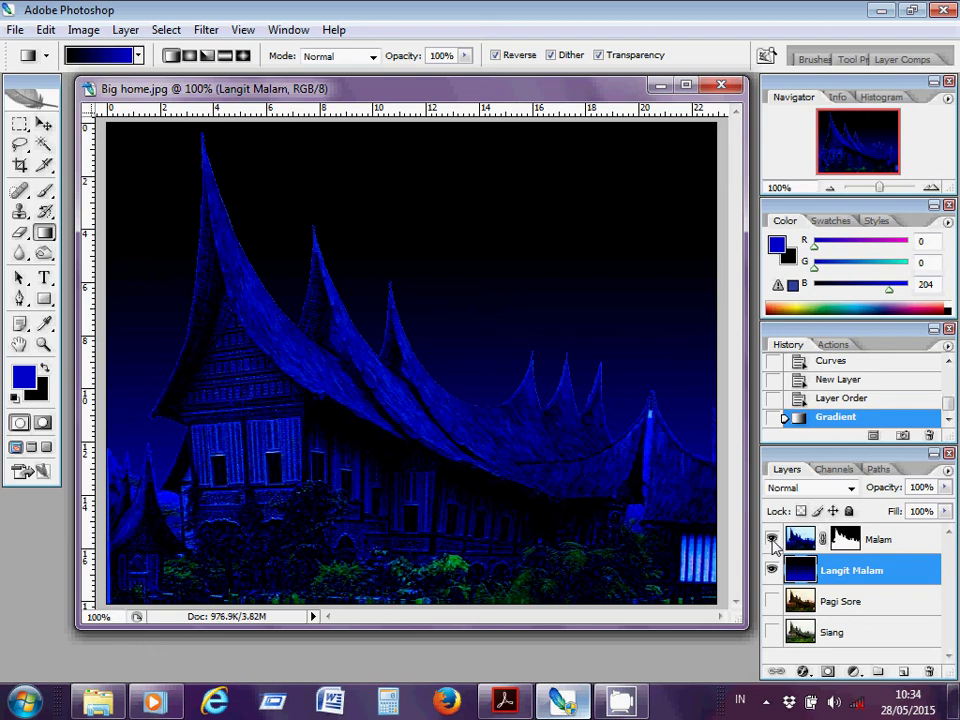
left_click(772, 539)
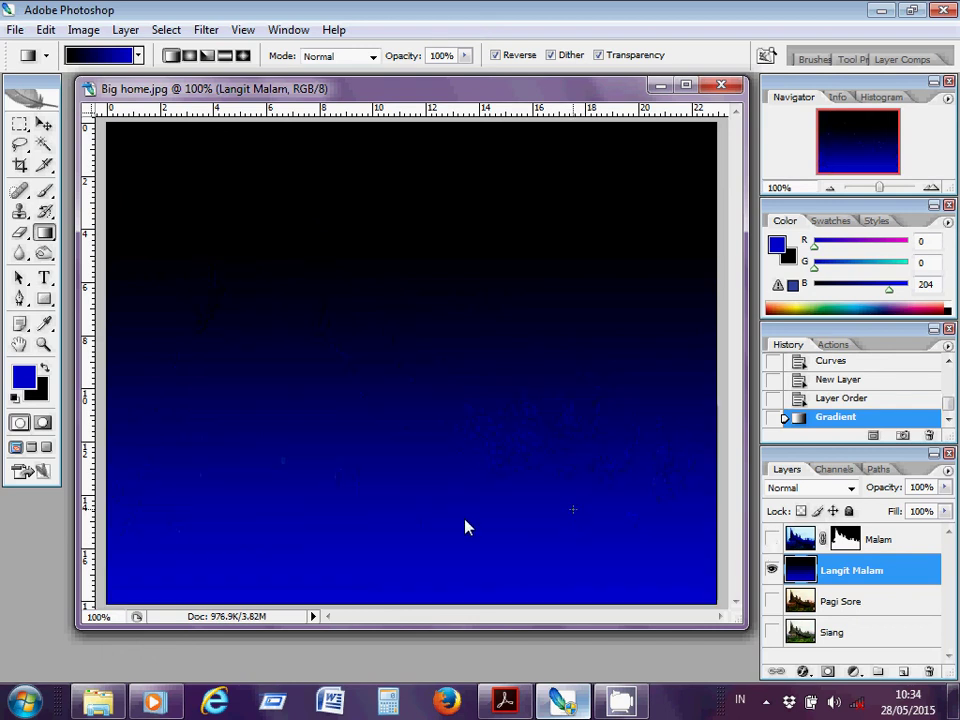
key("ctrl+z")
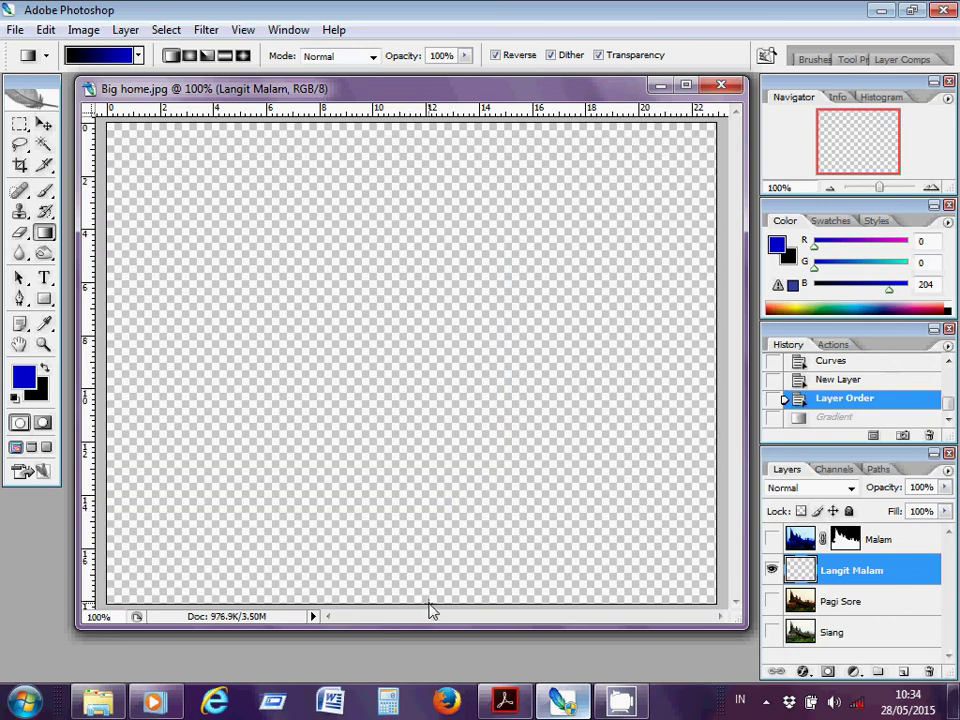
Step: Fill the Langit Malam layer with a vertical gradient from the canvas's bottom edge to near its top, and show the Malam layer
left_click_drag(430, 605, 428, 212)
left_click_drag(427, 210, 426, 192)
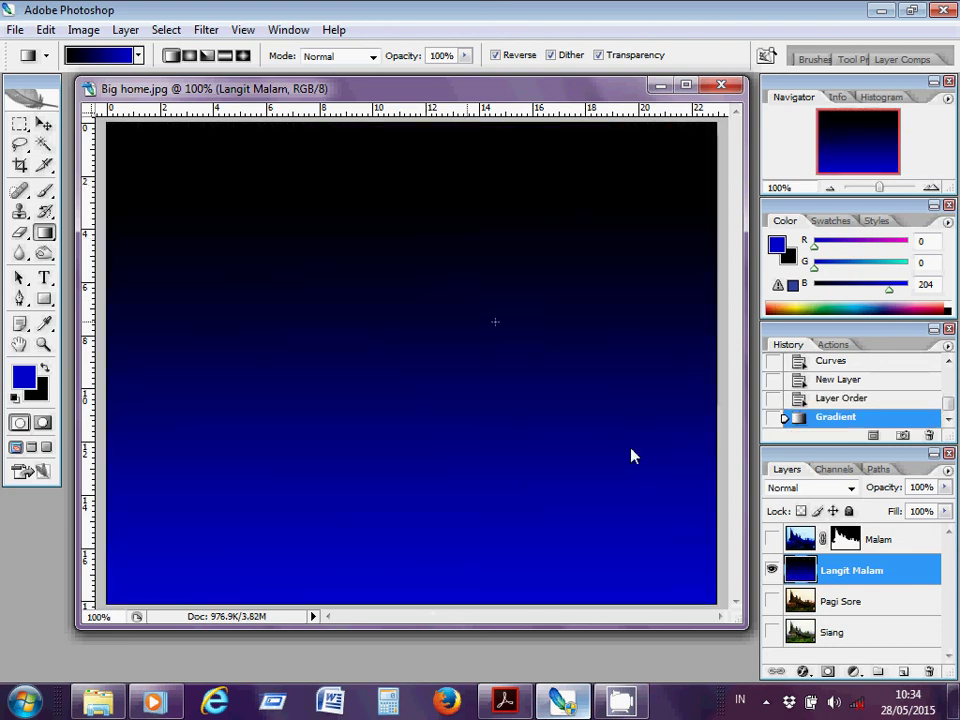
left_click(772, 540)
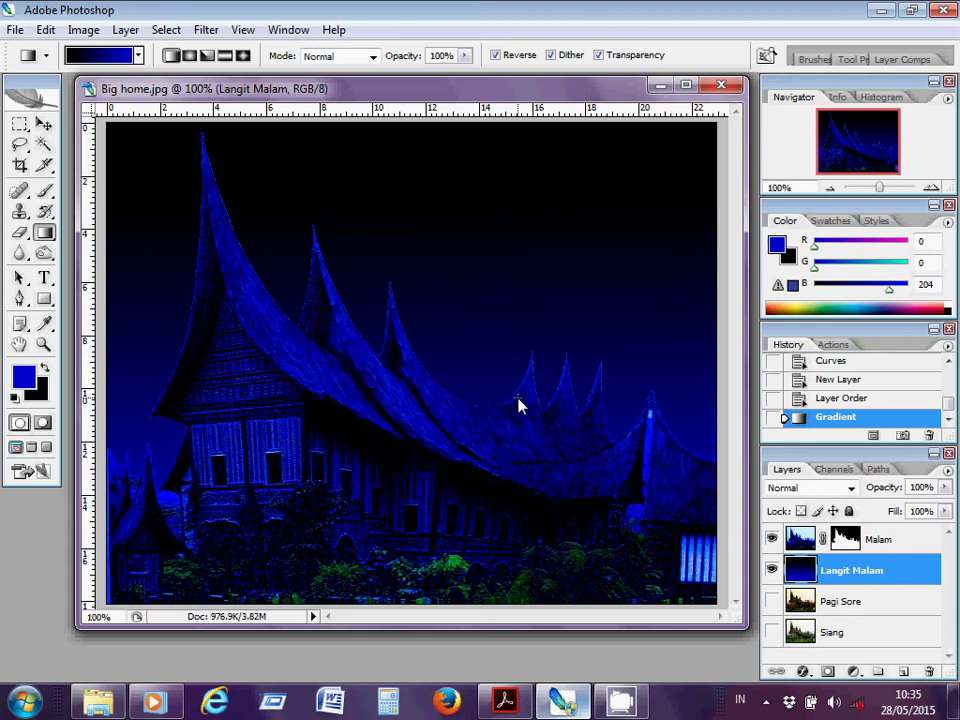
Step: Switch to the tutorial PDF in Adobe Acrobat Reader and examine the moon placement illustration on page 8 at 300% zoom
key("alt+Tab")
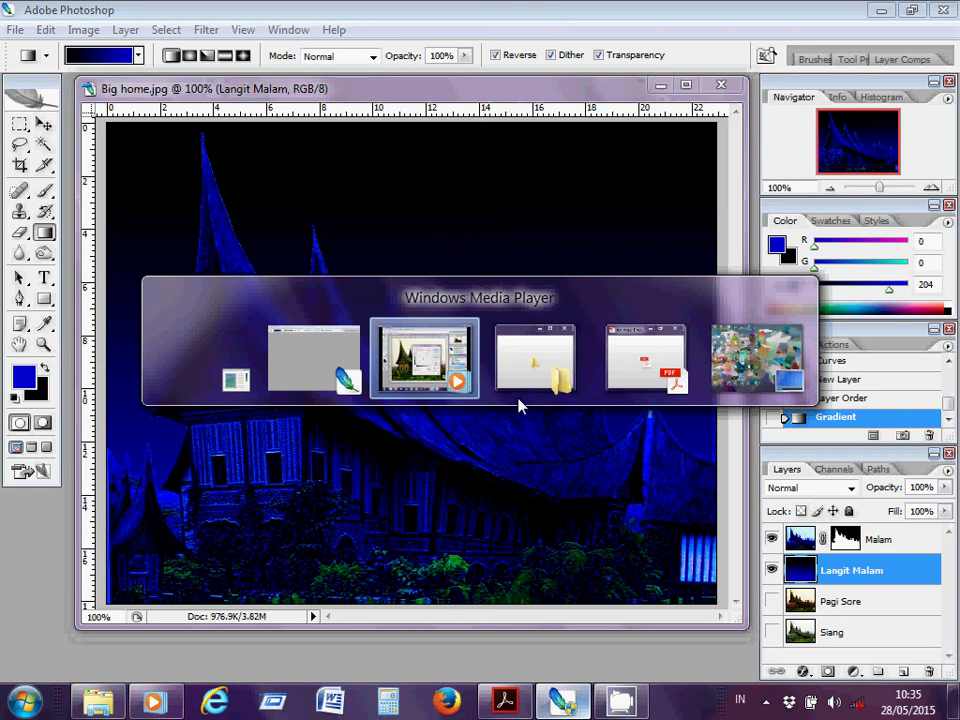
key("alt+Tab")
key("alt+Tab")
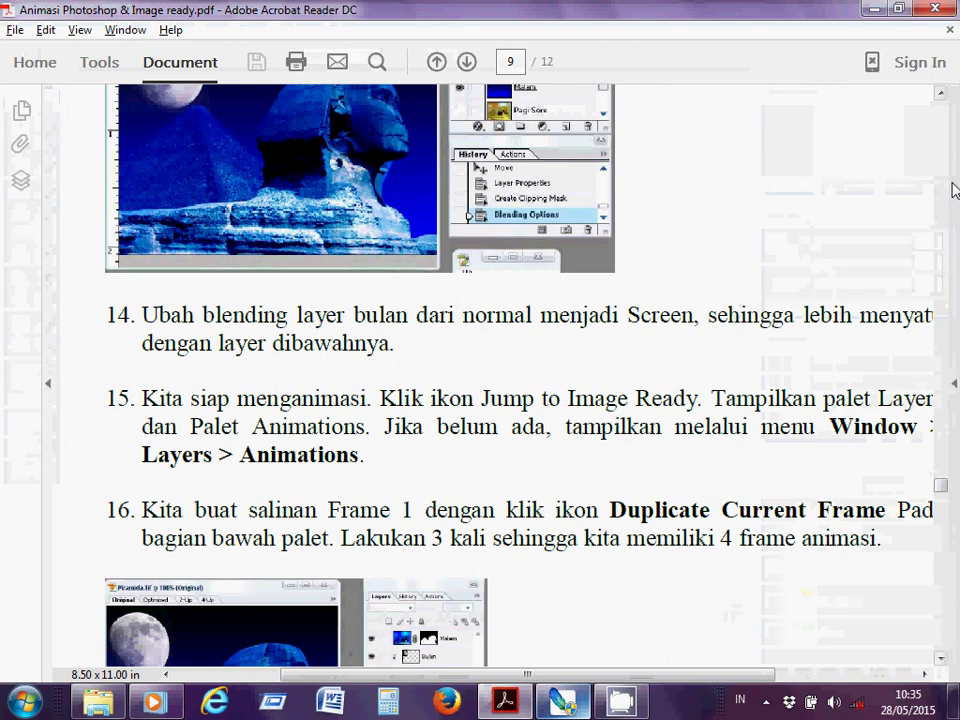
left_click(941, 94)
left_click_drag(941, 94, 941, 94)
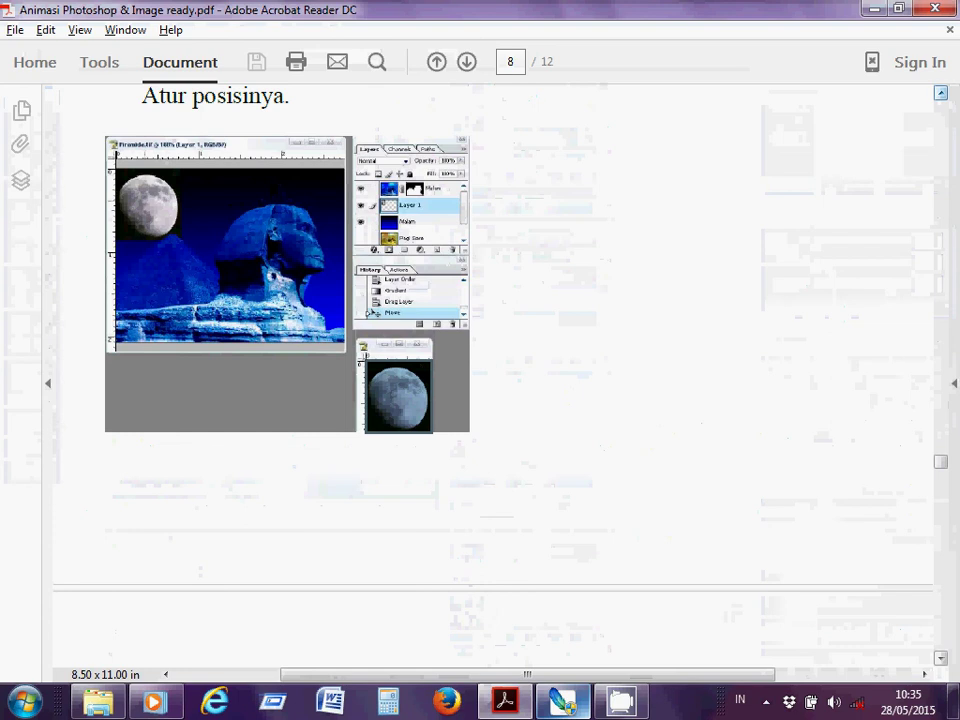
mouse_move(440, 640)
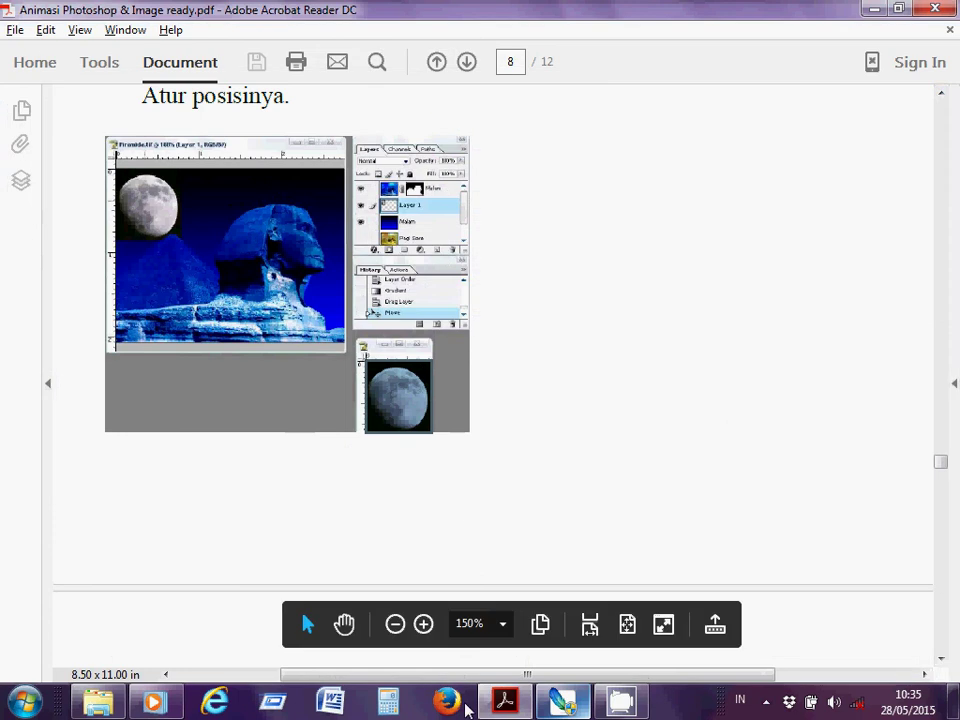
left_click(424, 627)
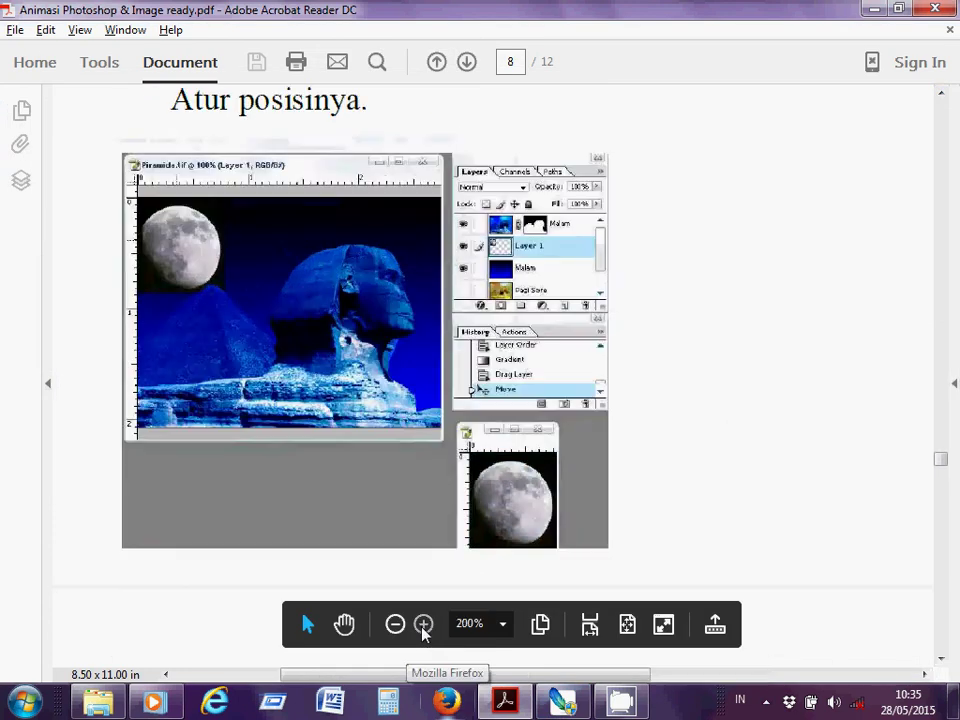
left_click(426, 627)
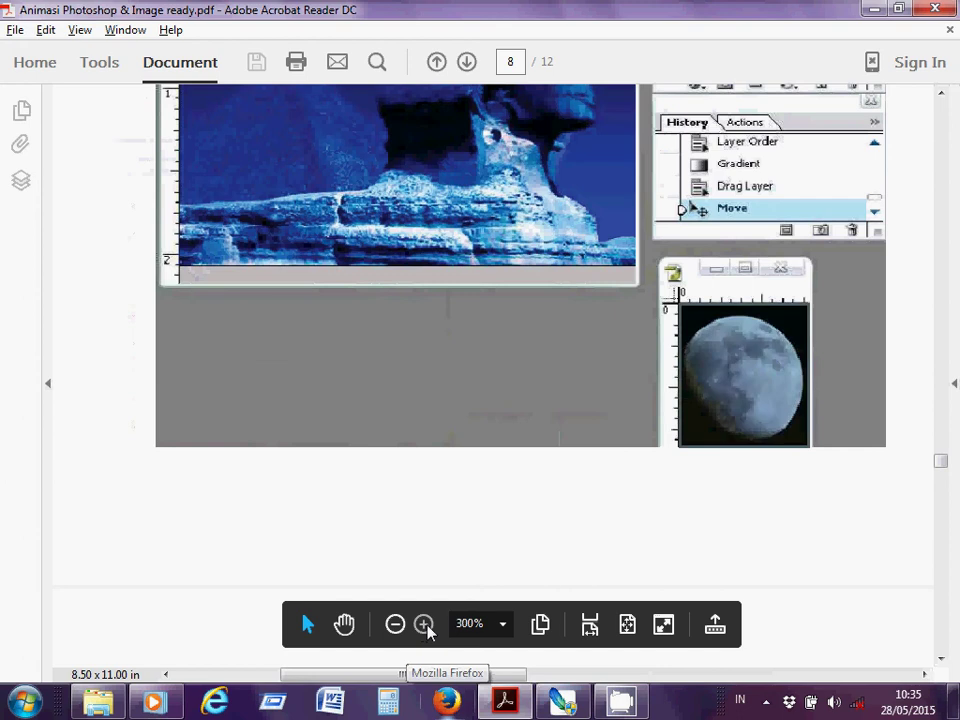
Step: Examine the moon image on page 8 of the tutorial at 600% zoom and switch back to Adobe Photoshop
left_click(426, 627)
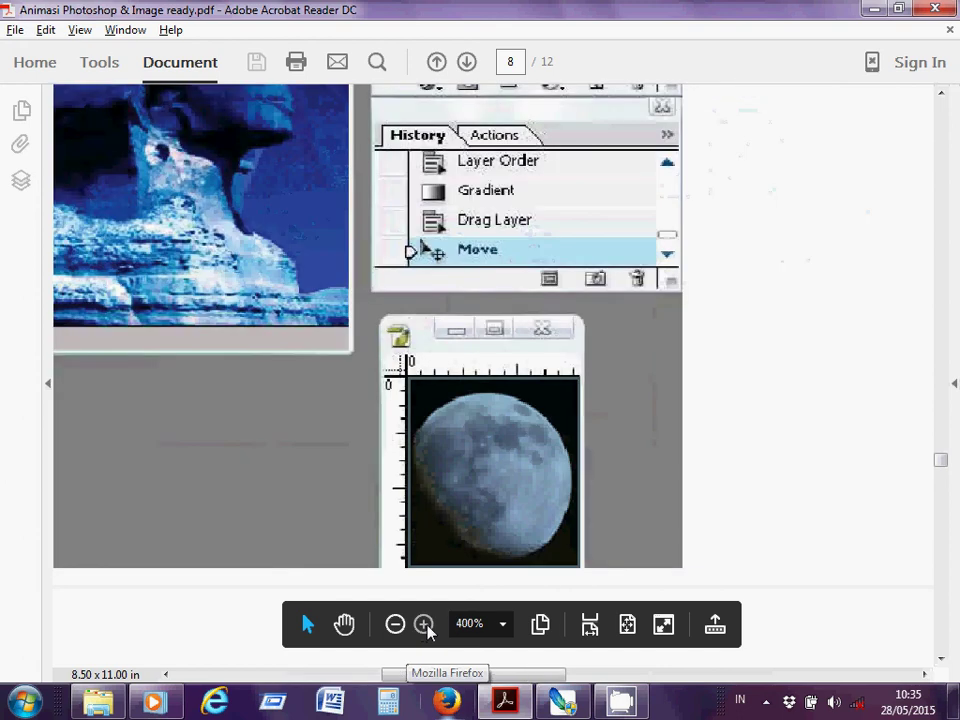
left_click(426, 627)
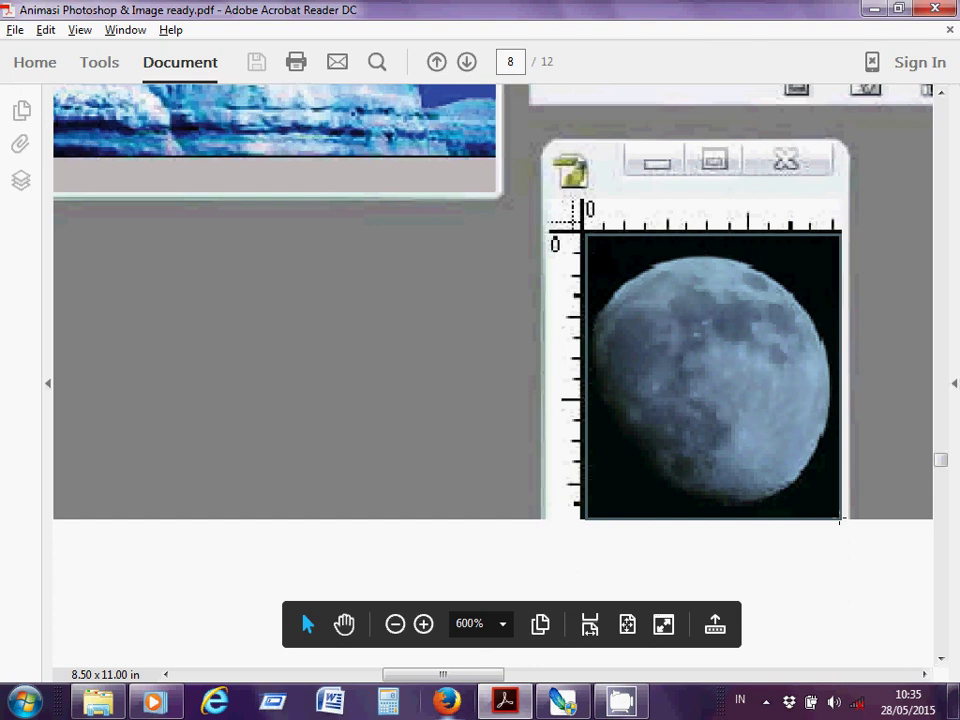
key("alt+Tab")
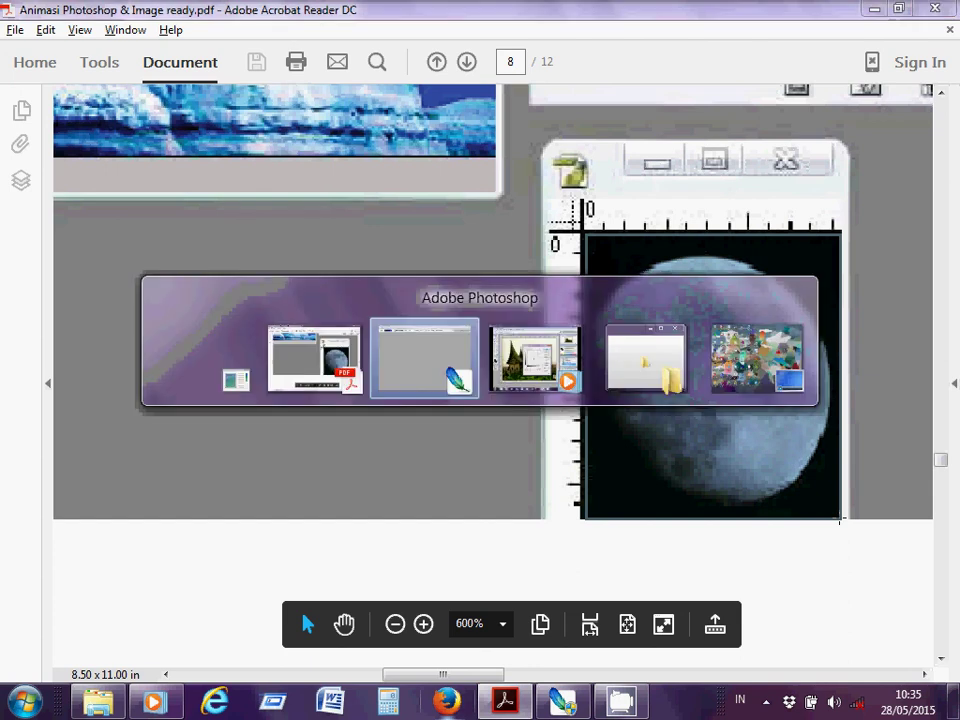
key("alt+Tab")
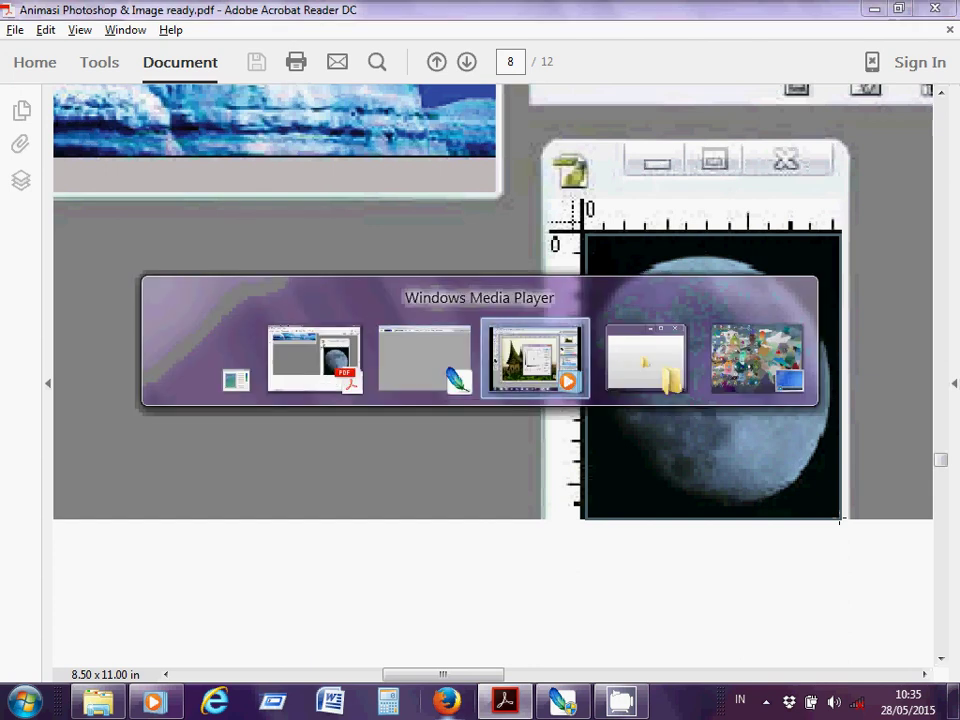
key("alt+Tab")
key("alt+Tab")
key("alt+Tab")
key("alt+Tab")
key("alt+Tab")
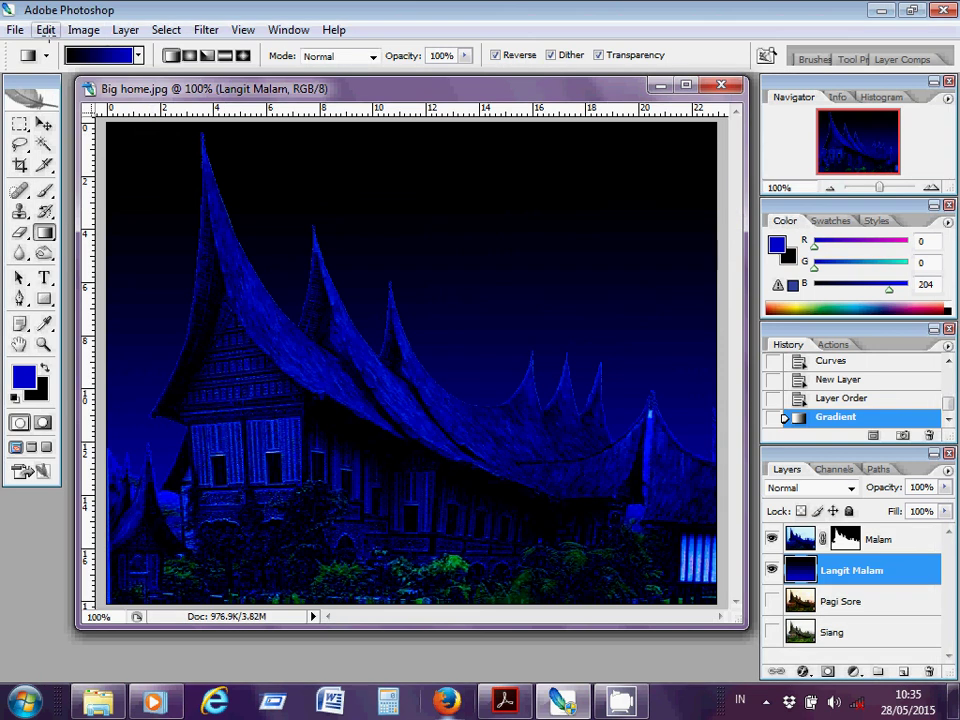
Step: Paste the copied moon image above the Langit Malam layer and move it to the canvas's upper-left corner
left_click(46, 30)
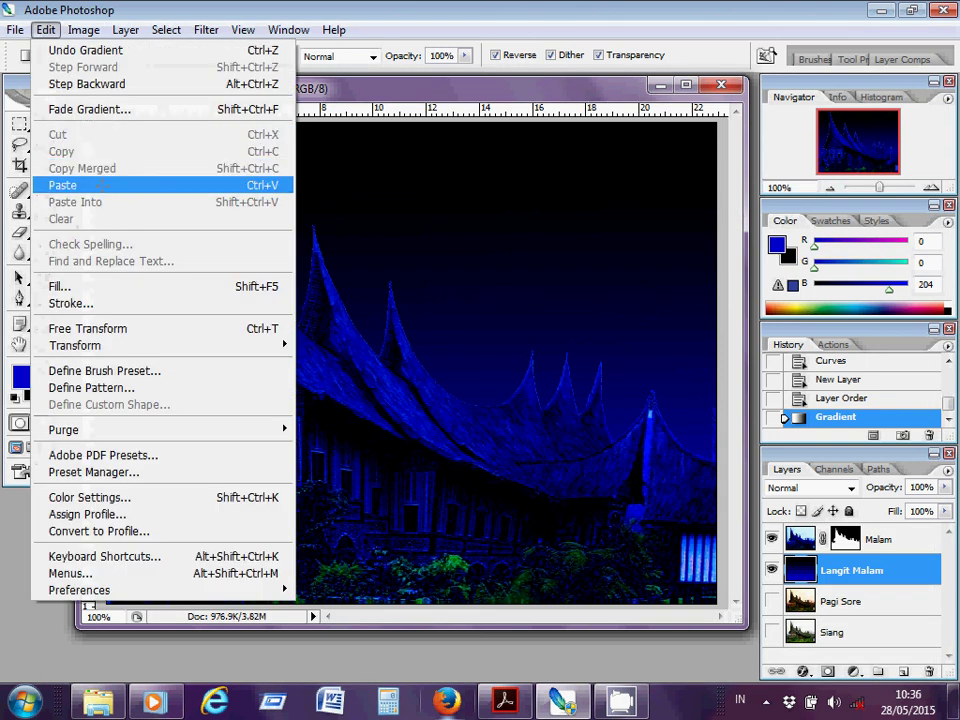
left_click(100, 185)
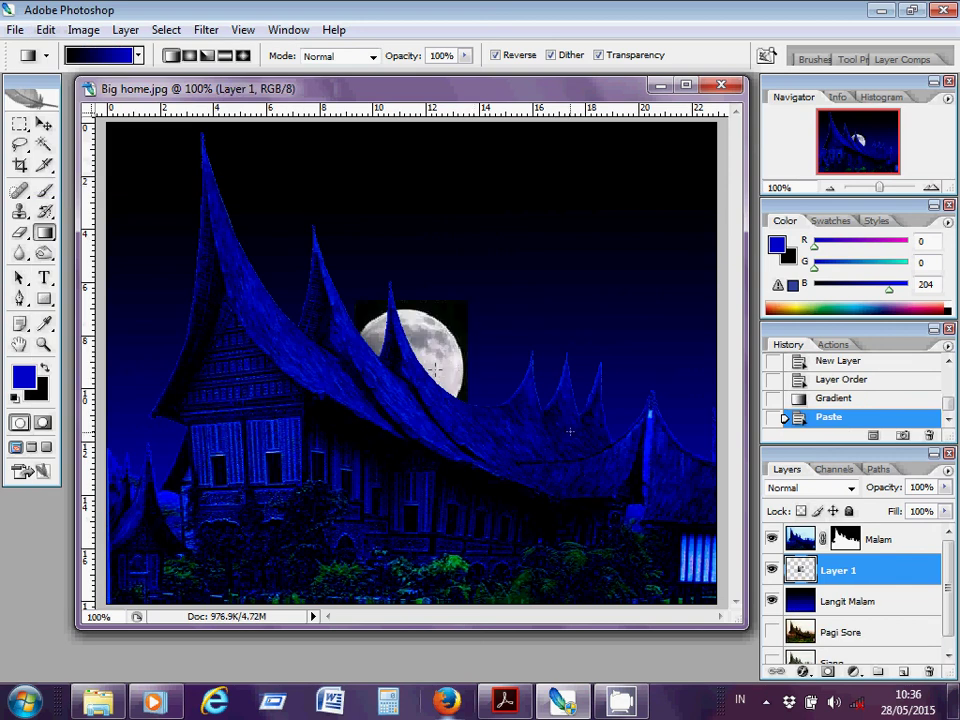
left_click(43, 123)
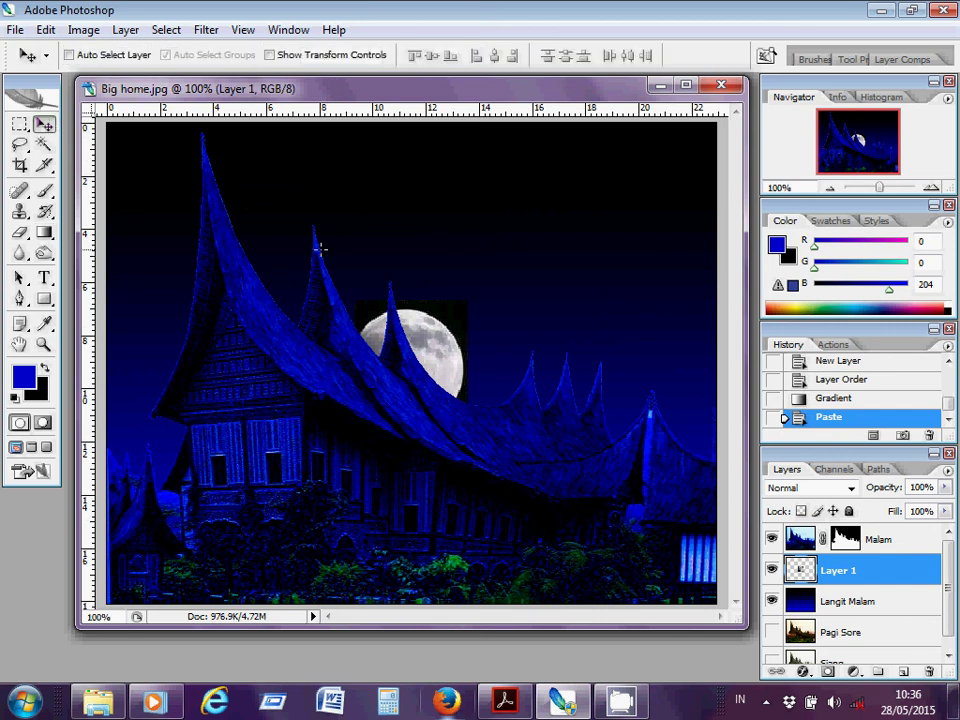
left_click_drag(385, 315, 150, 142)
left_click_drag(350, 160, 131, 127)
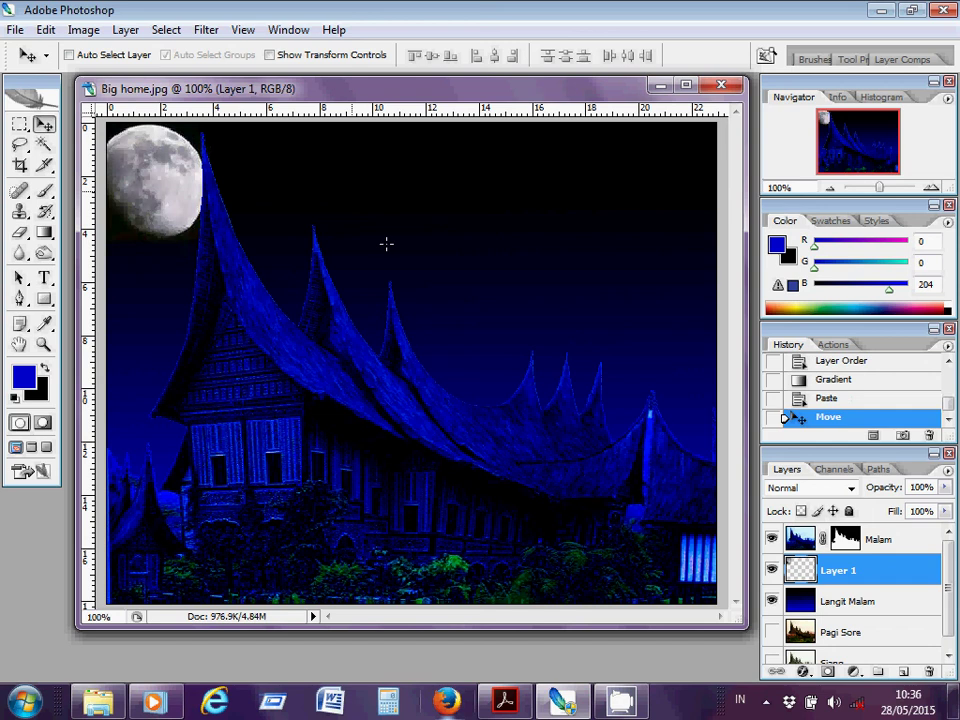
Step: Create a clipping mask that clips the moon's Layer 1 to the Langit Malam layer
right_click(833, 574)
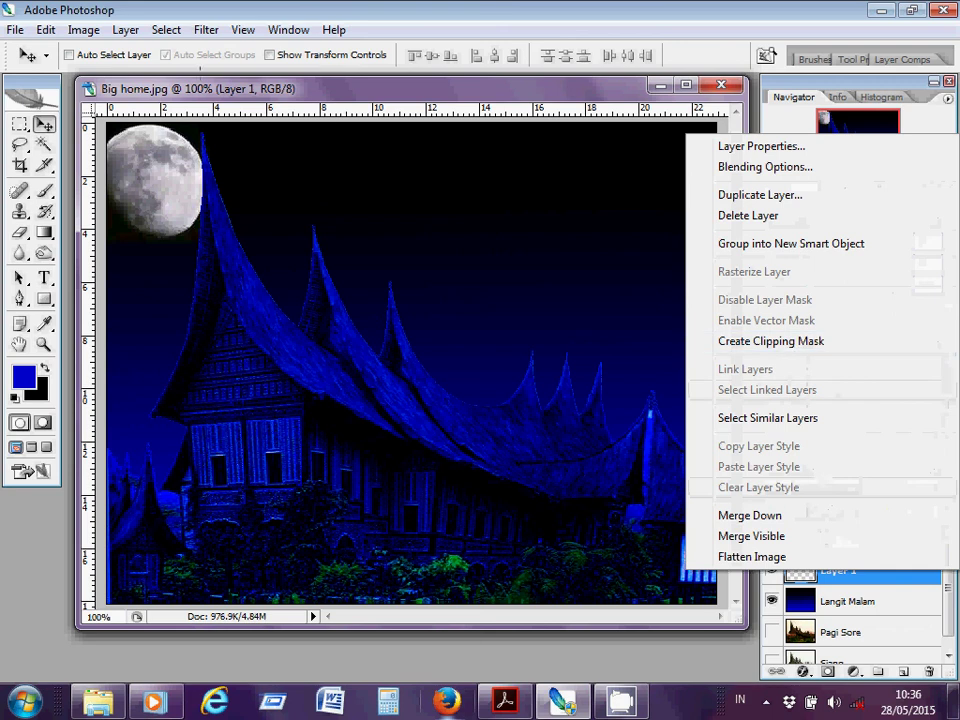
left_click(125, 30)
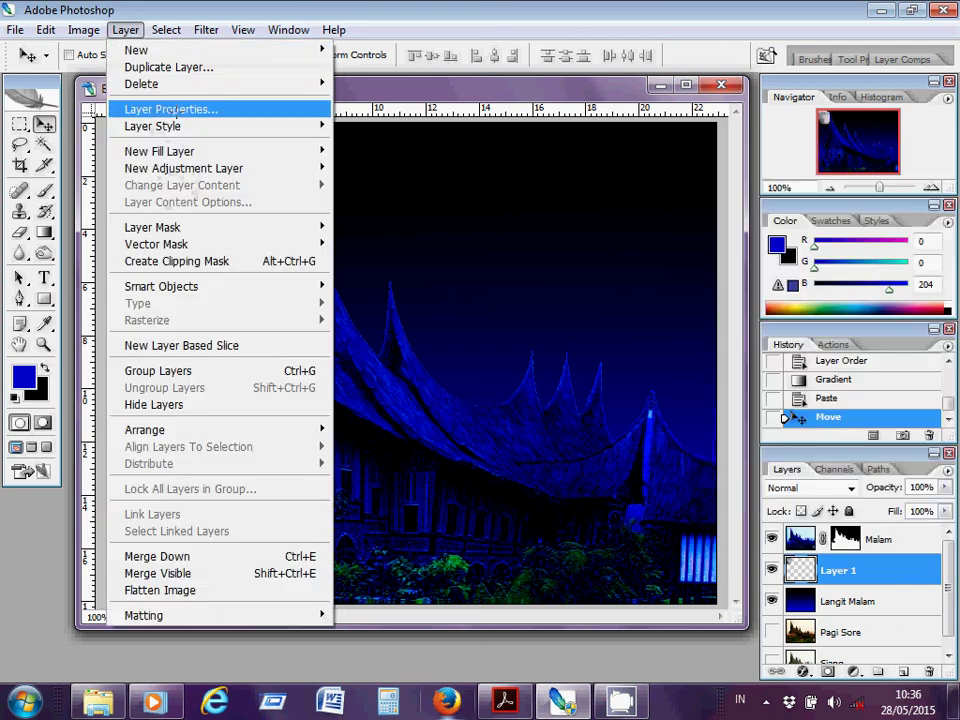
left_click(192, 261)
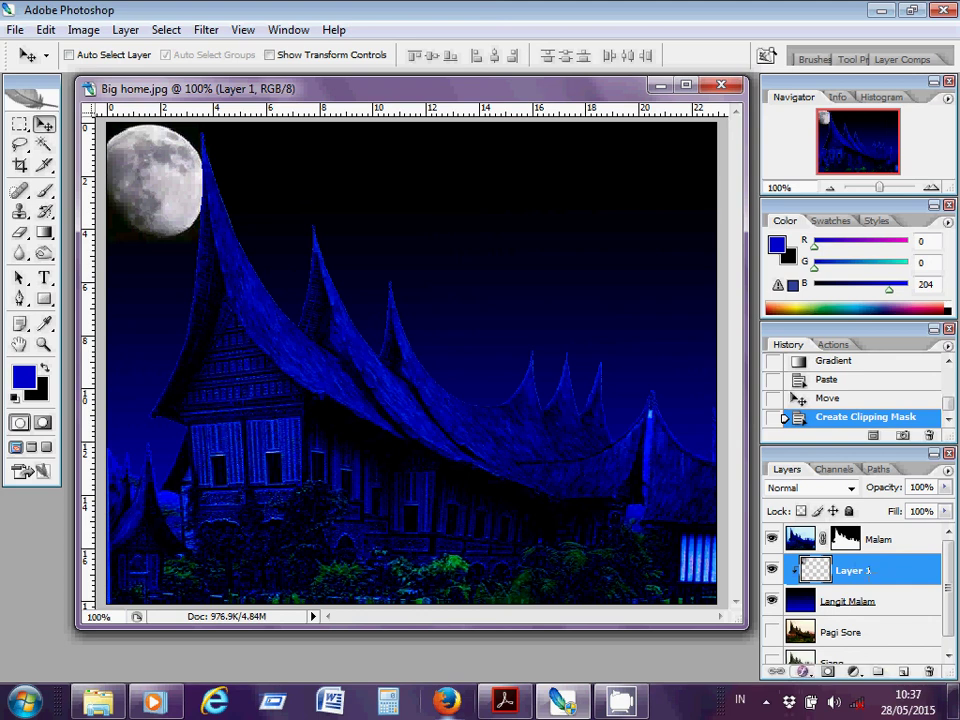
Step: Set the moon layer's blend mode to Screen in its blending options and accept the layer style
right_click(873, 565)
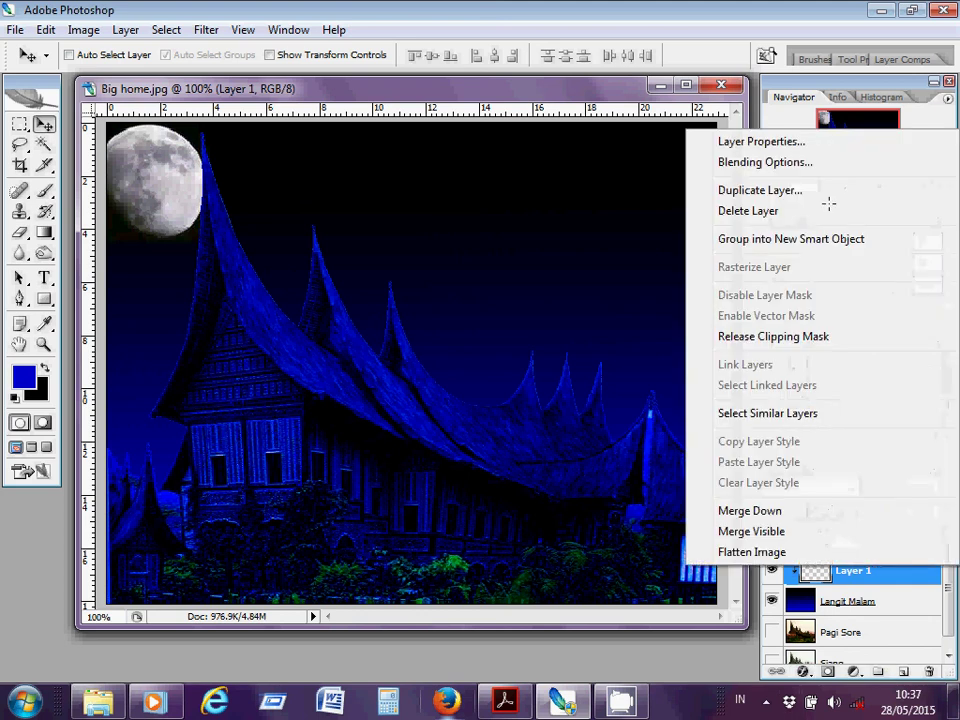
left_click(808, 162)
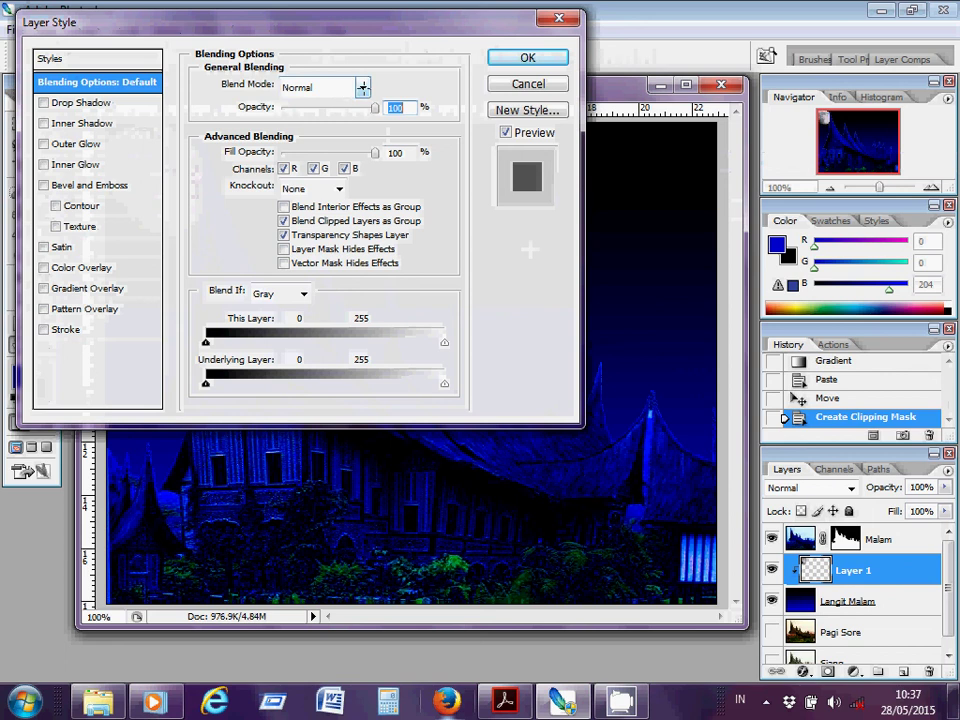
left_click(300, 88)
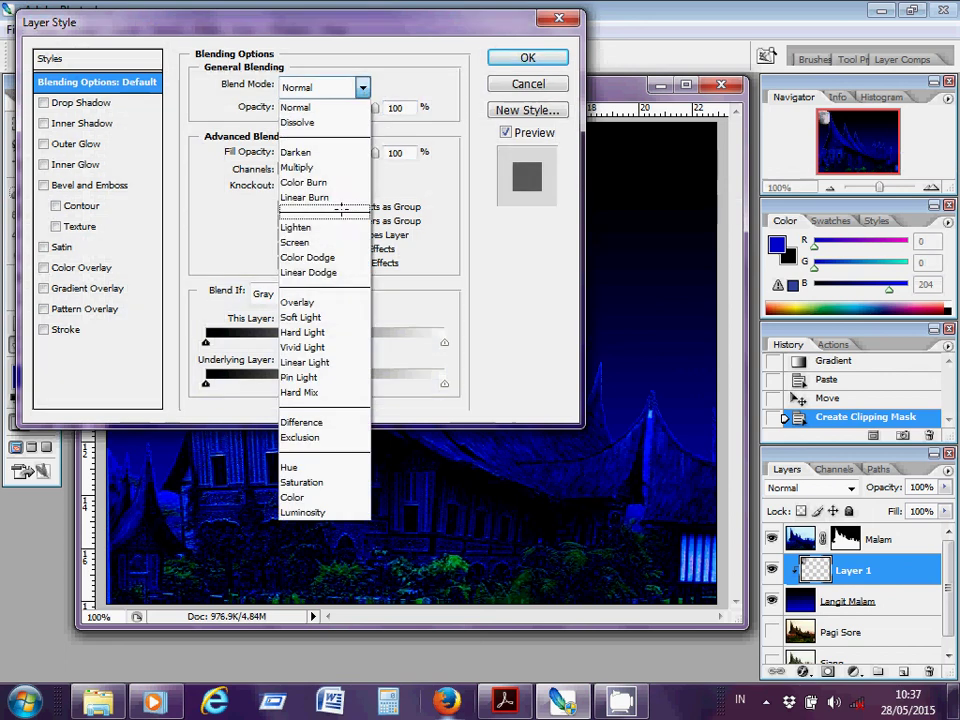
left_click(331, 241)
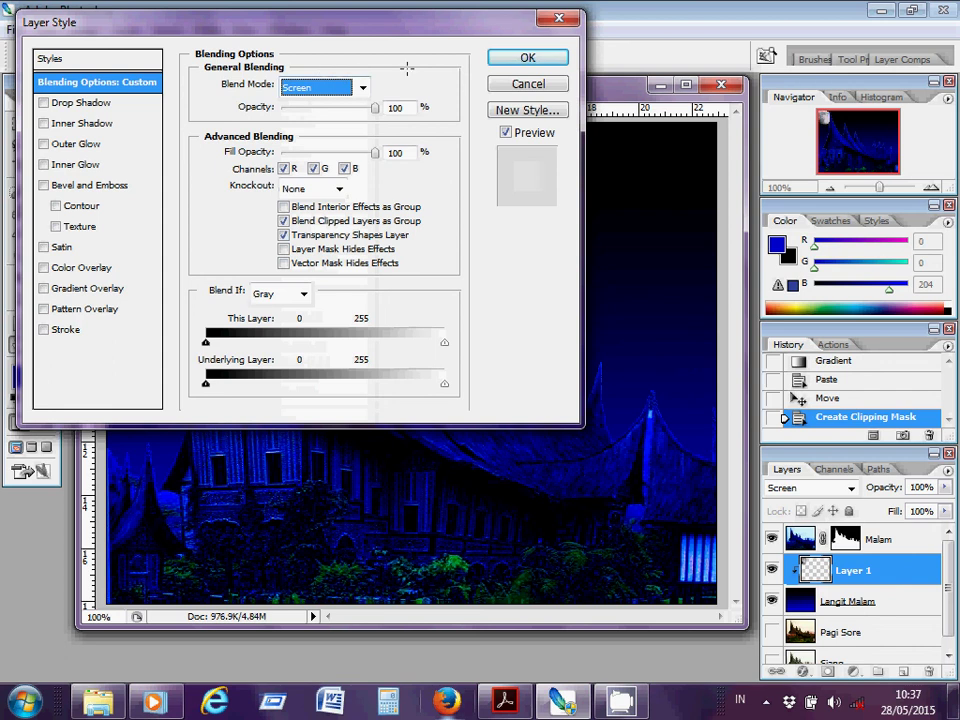
left_click(528, 57)
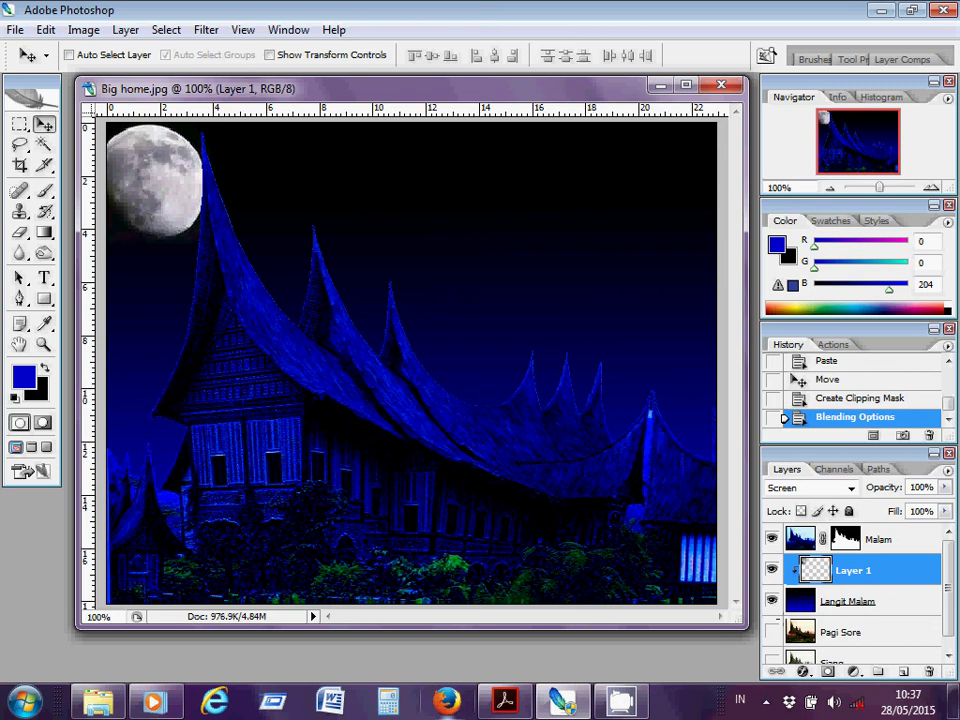
Step: Make the Pagi Sore and Siang layers visible
left_click(948, 654)
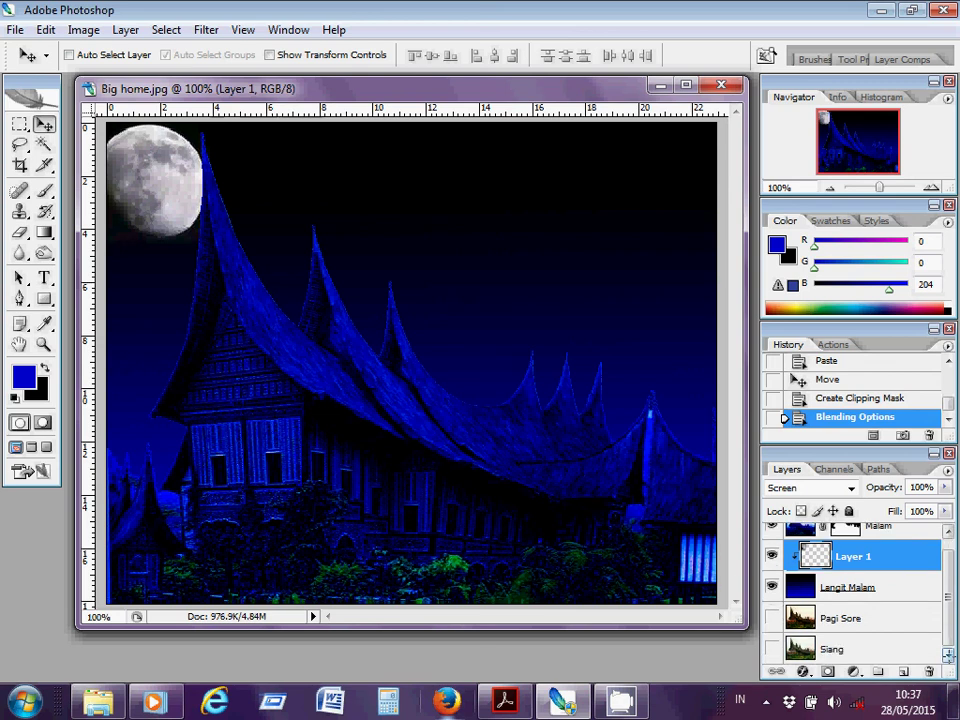
left_click(774, 628)
left_click(771, 649)
Step: Hide the Malam, Layer 1, Langit Malam and Pagi Sore layers in turn to compare the scene versions, and show them all again
scroll(771, 649, "up", 1)
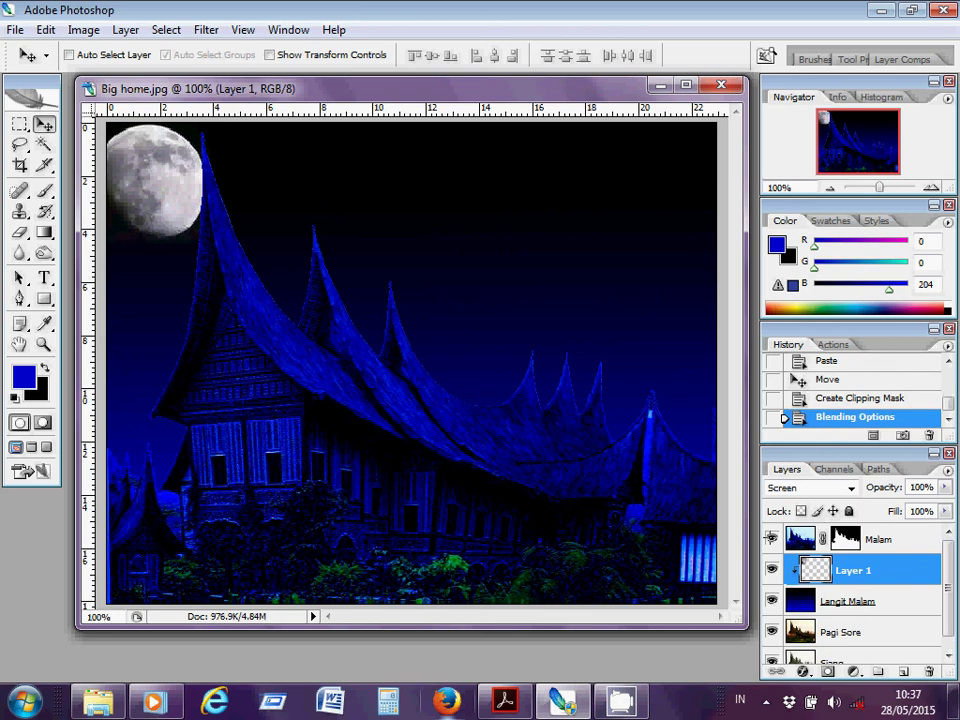
left_click(771, 539)
left_click(771, 569)
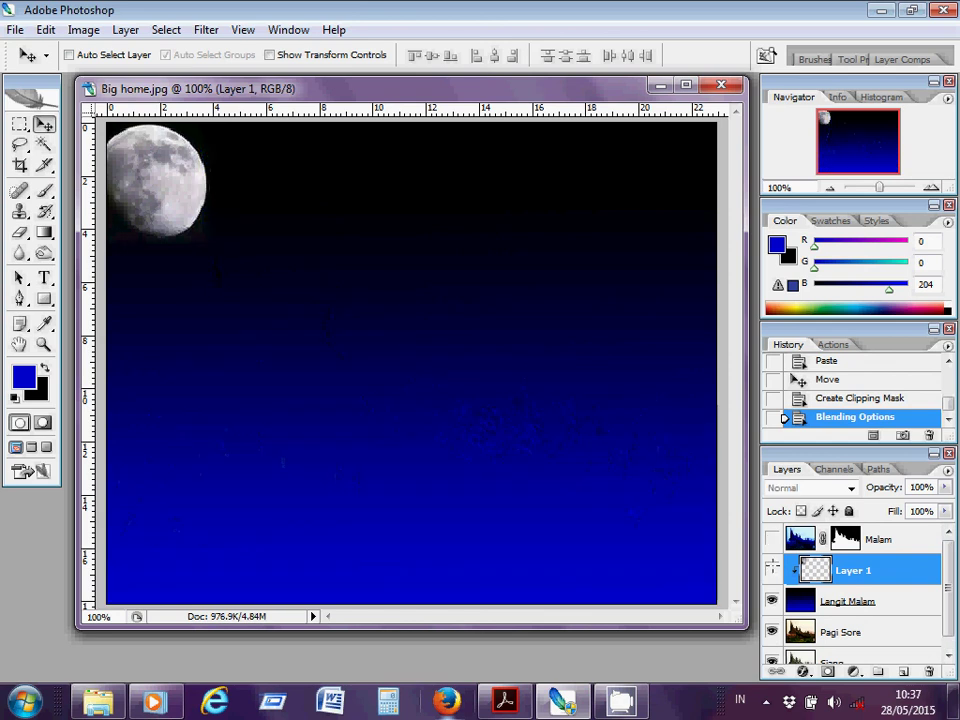
left_click(771, 600)
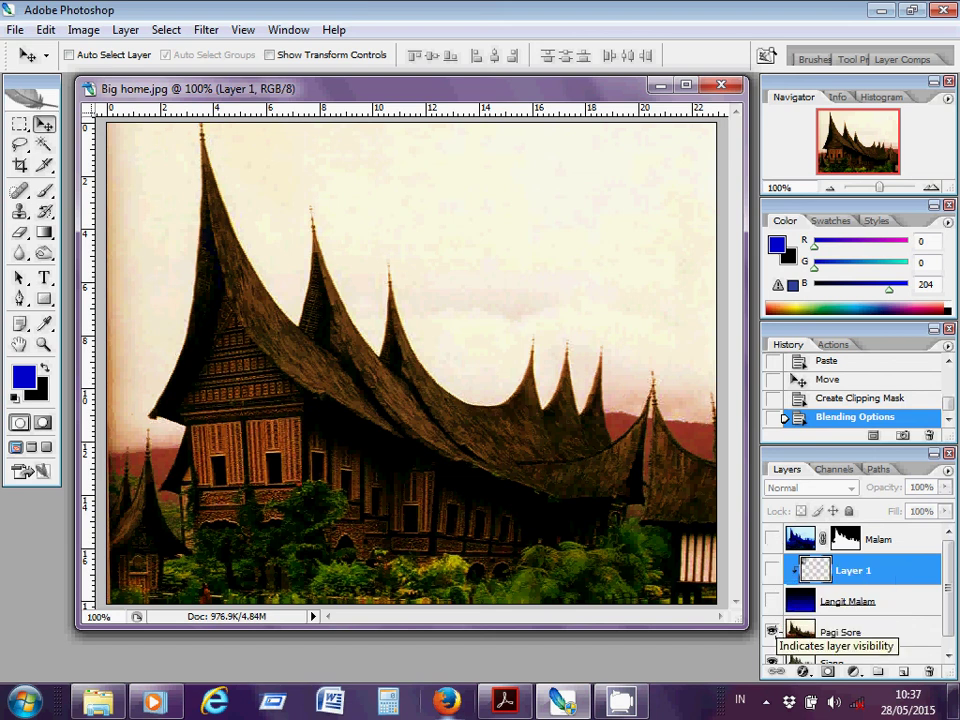
left_click(771, 631)
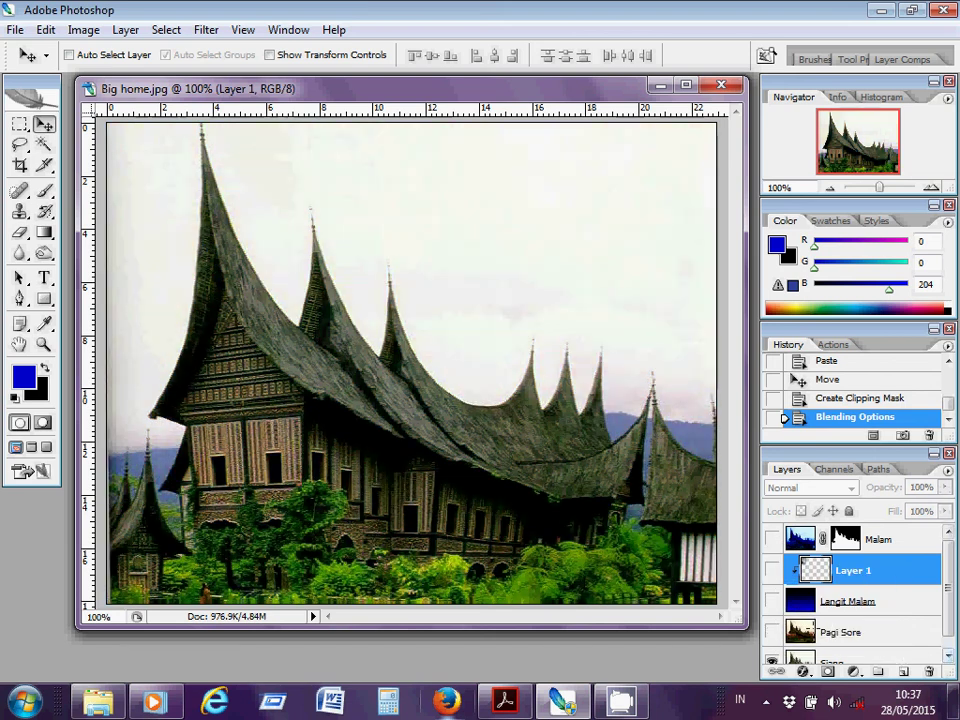
left_click(771, 631)
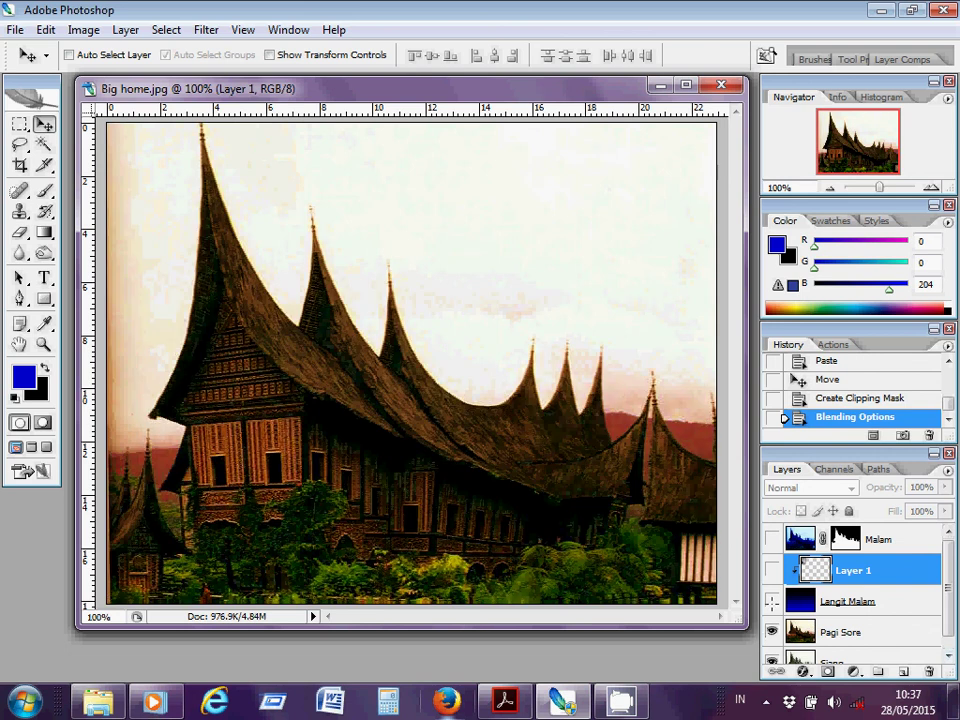
left_click(771, 601)
left_click(771, 570)
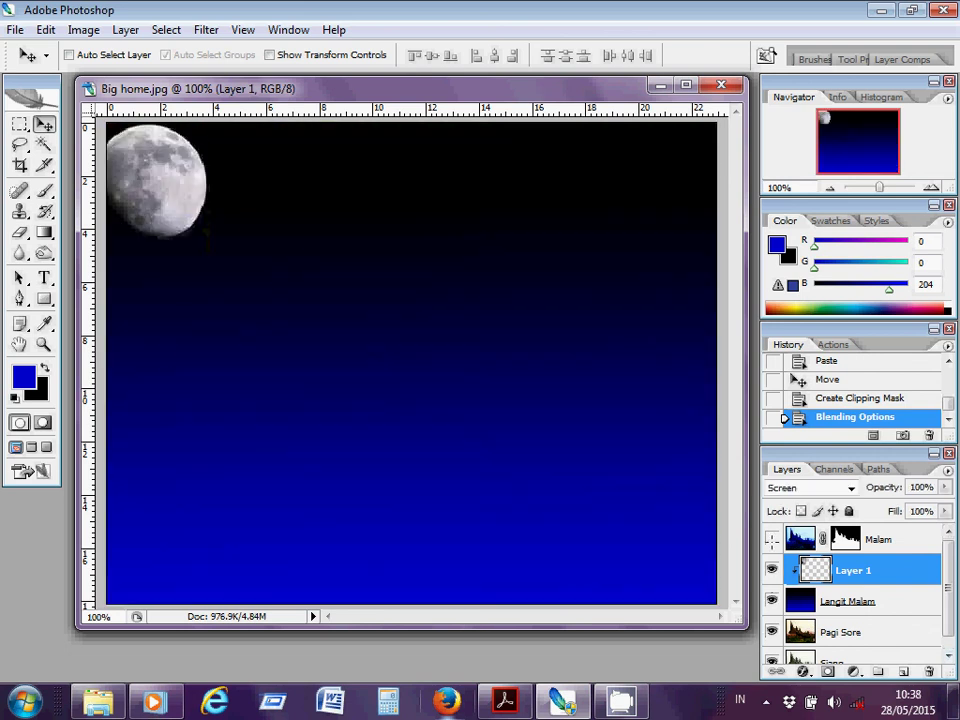
left_click(771, 539)
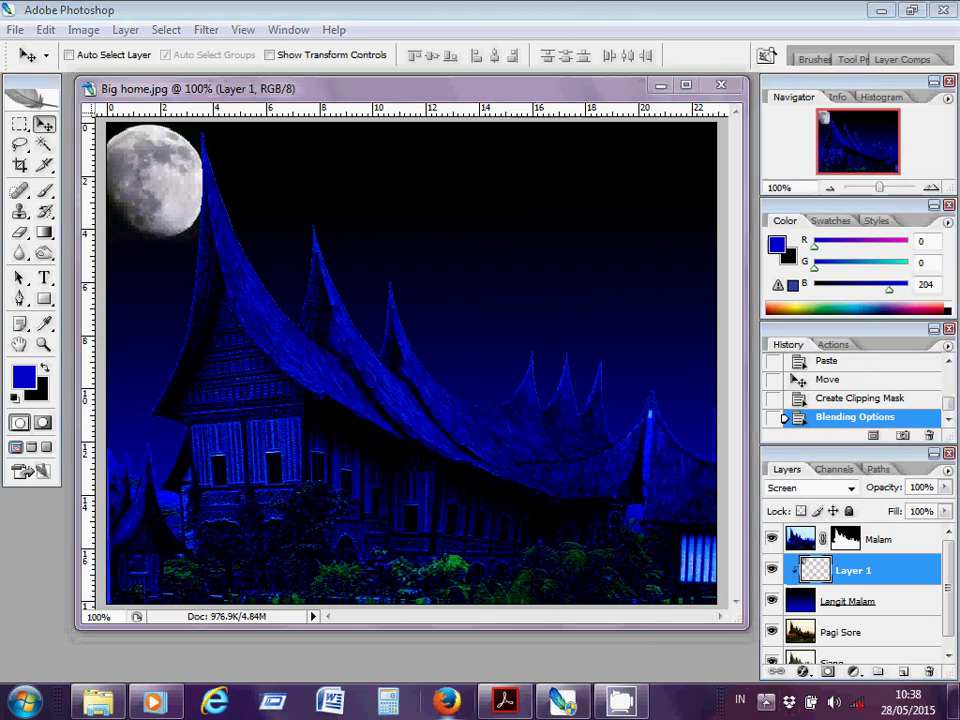
left_click(766, 702)
left_click(719, 578)
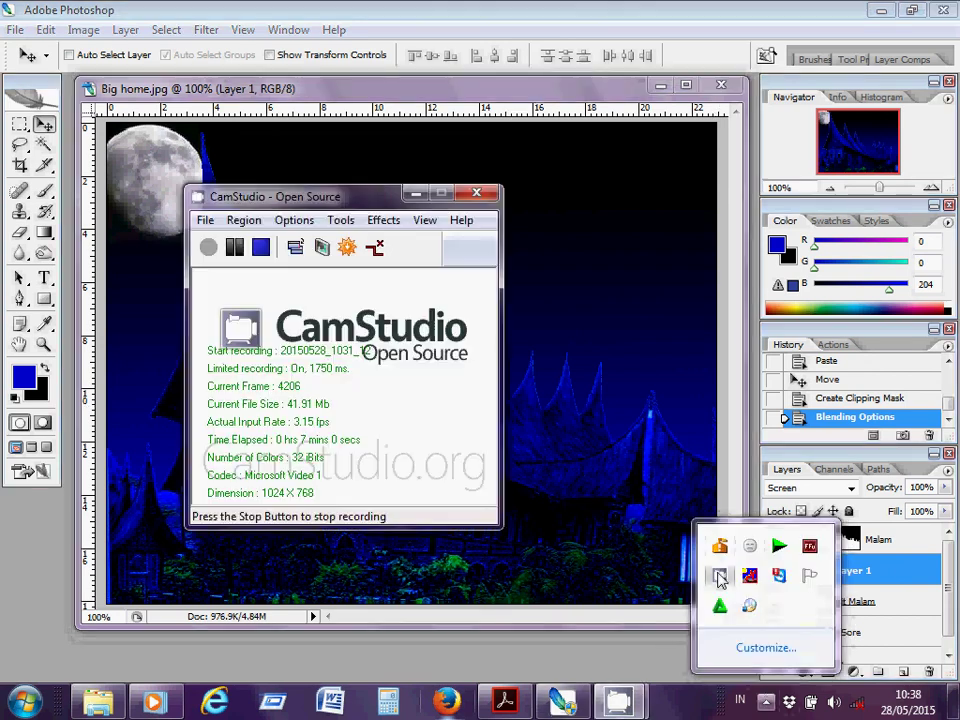